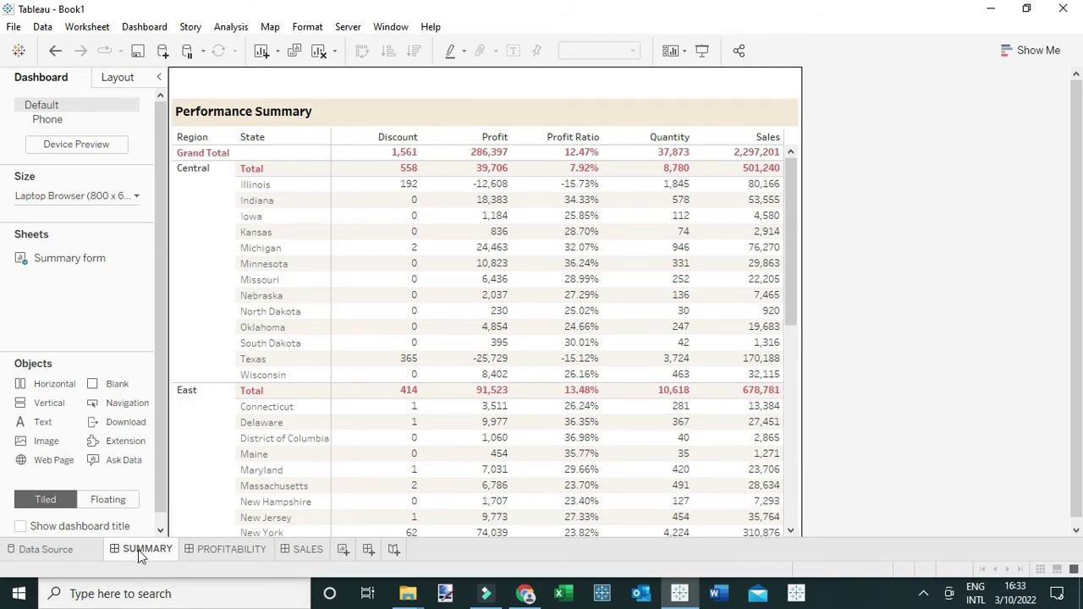
Step: Review the PROFITABILITY and SALES dashboards
left_click(226, 552)
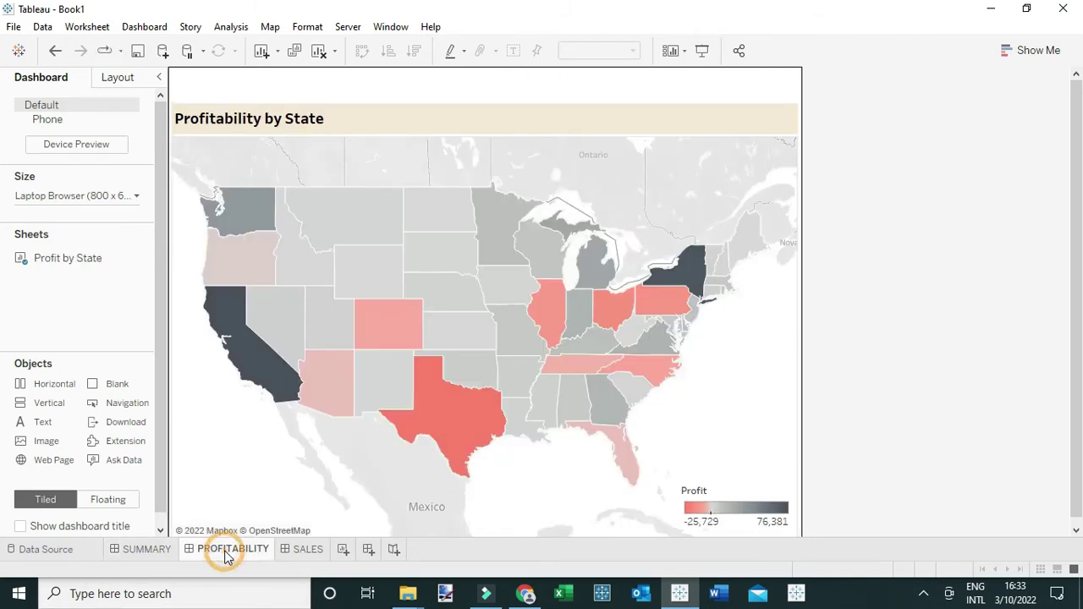
left_click(301, 550)
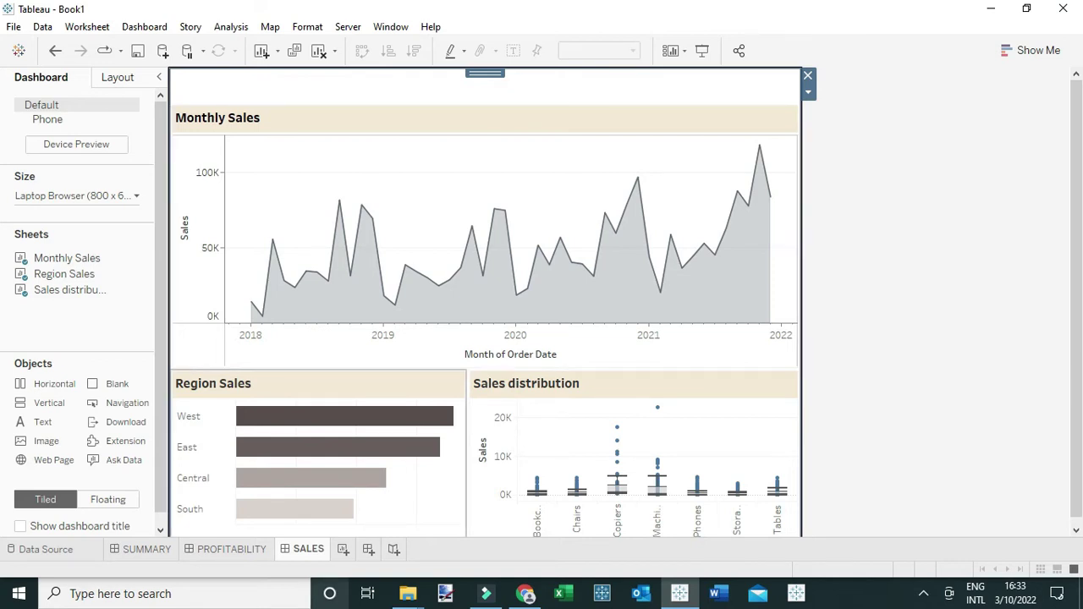
Step: Add a new blank dashboard and name its tab HOMEPAGE
left_click(368, 551)
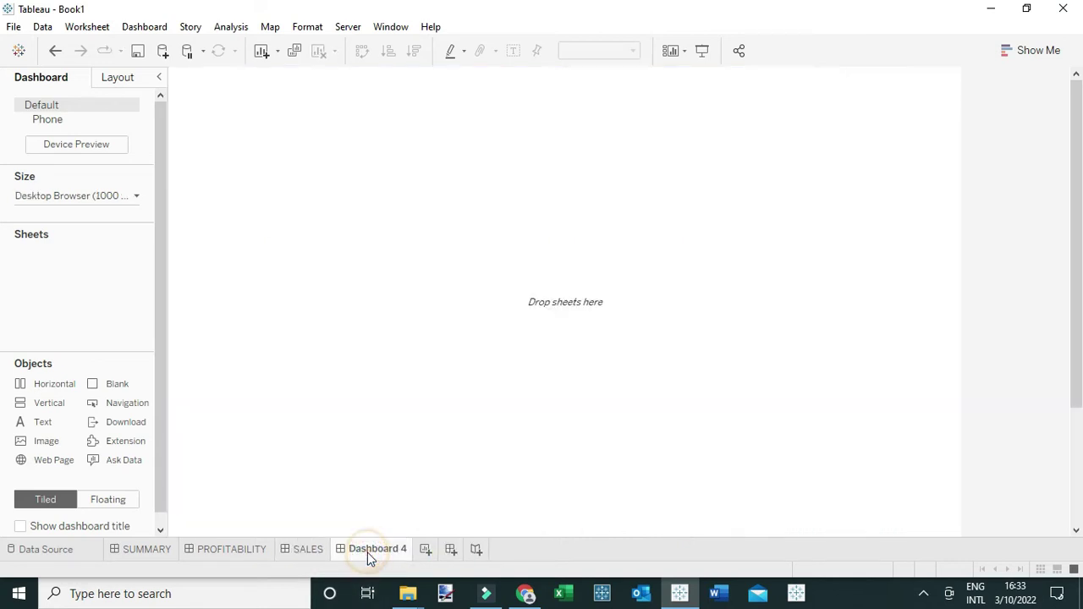
double_click(366, 552)
type("H")
key("BackSpace")
key("BackSpace")
type("EPAGE")
key("Return")
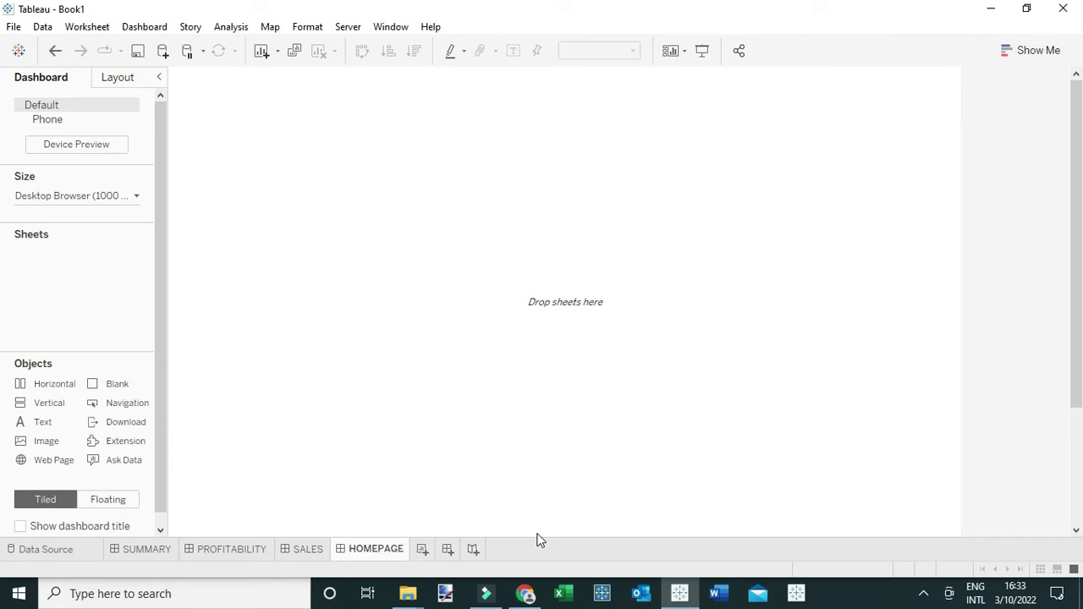
Step: Set the dashboard size to 800 x 600 px
left_click(100, 197)
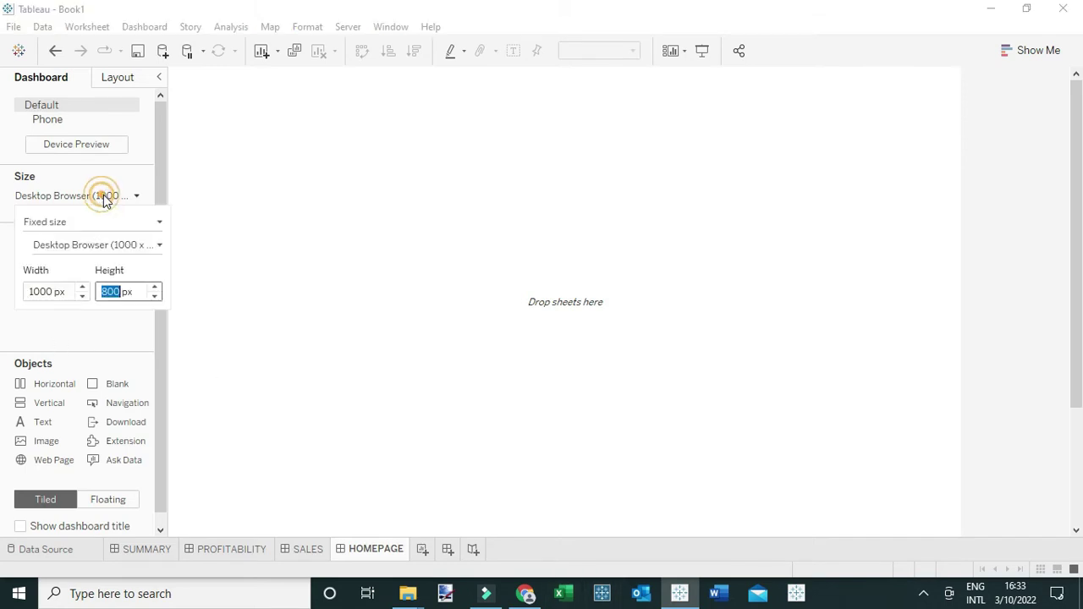
left_click(82, 296)
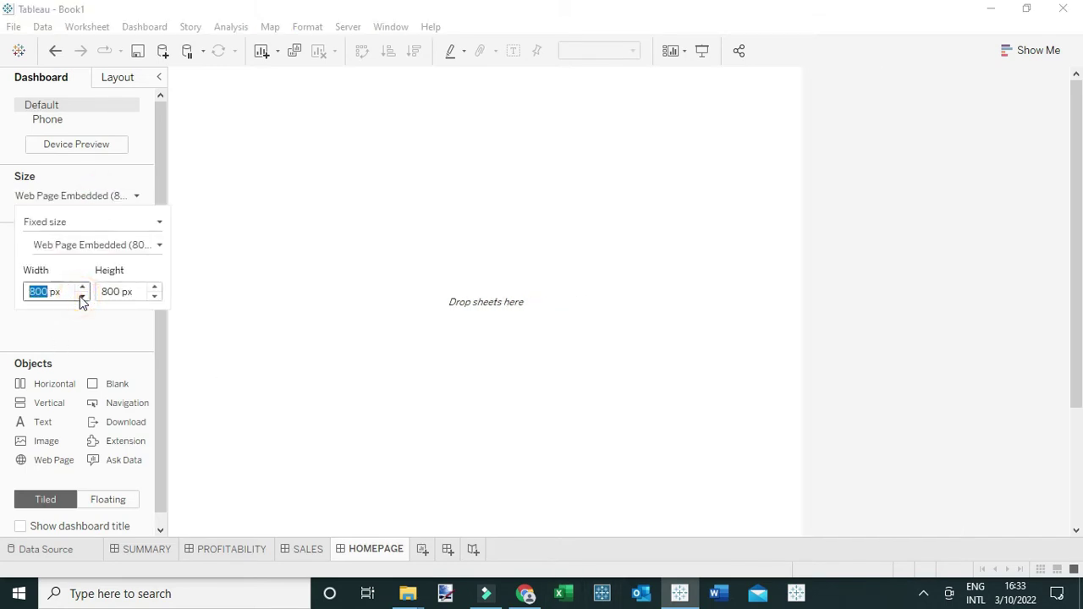
left_click(156, 296)
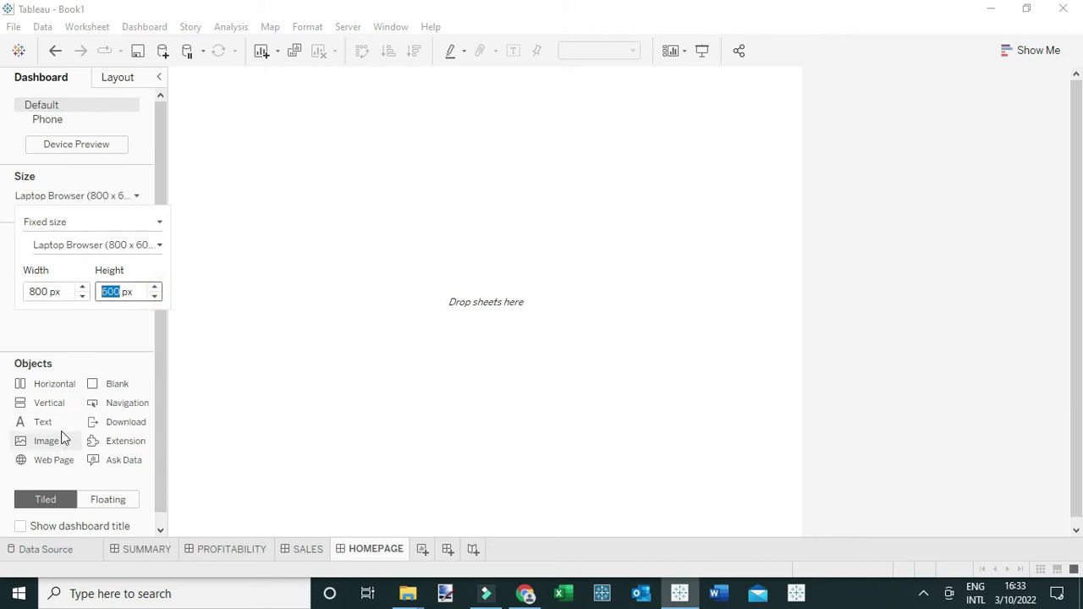
Step: Fill the dashboard with a vertical container that has a solid border
left_click_drag(48, 404, 275, 377)
left_click(113, 77)
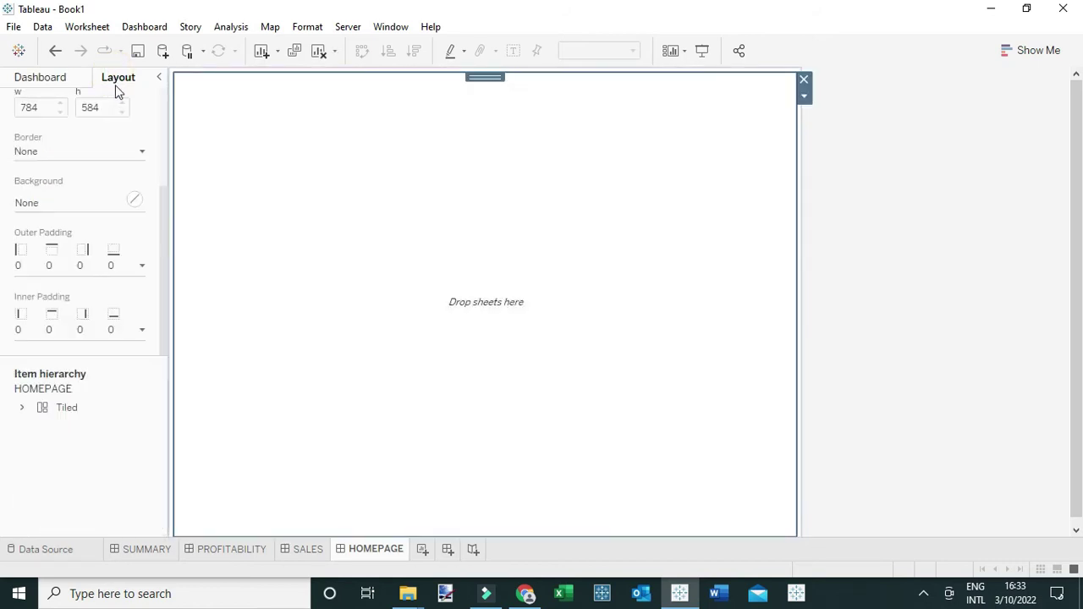
left_click(101, 156)
left_click(96, 202)
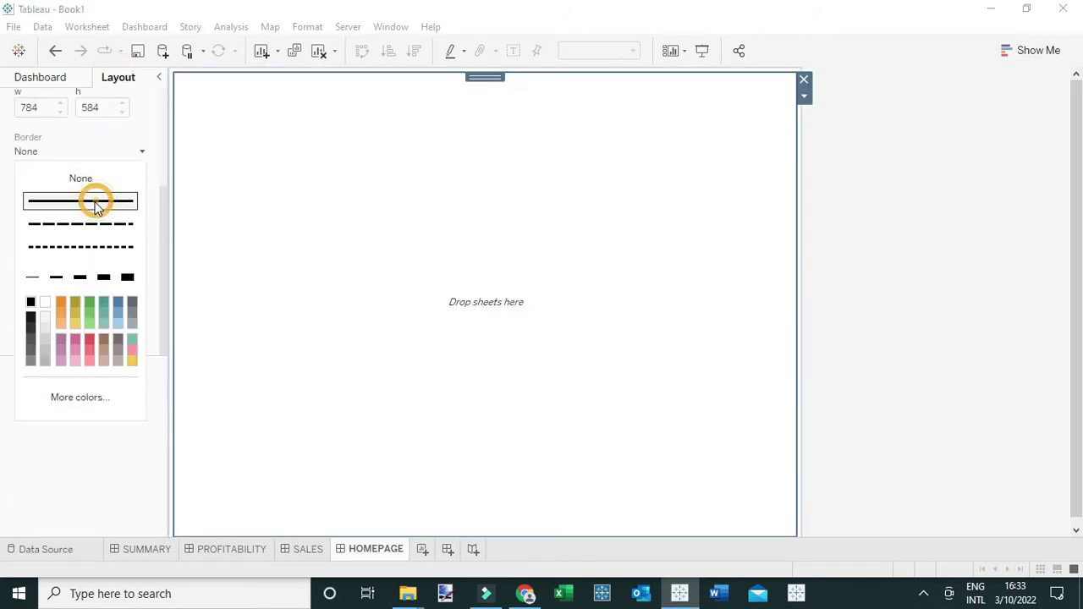
left_click(47, 80)
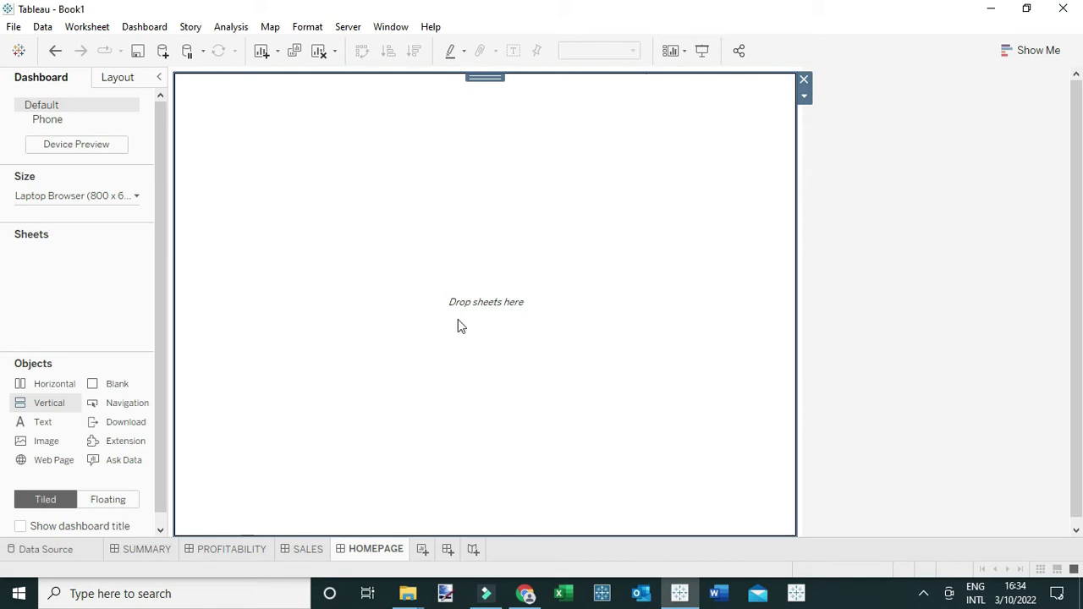
Step: Add a floating Navigation button, widen it, and place it near the top-left
left_click(106, 501)
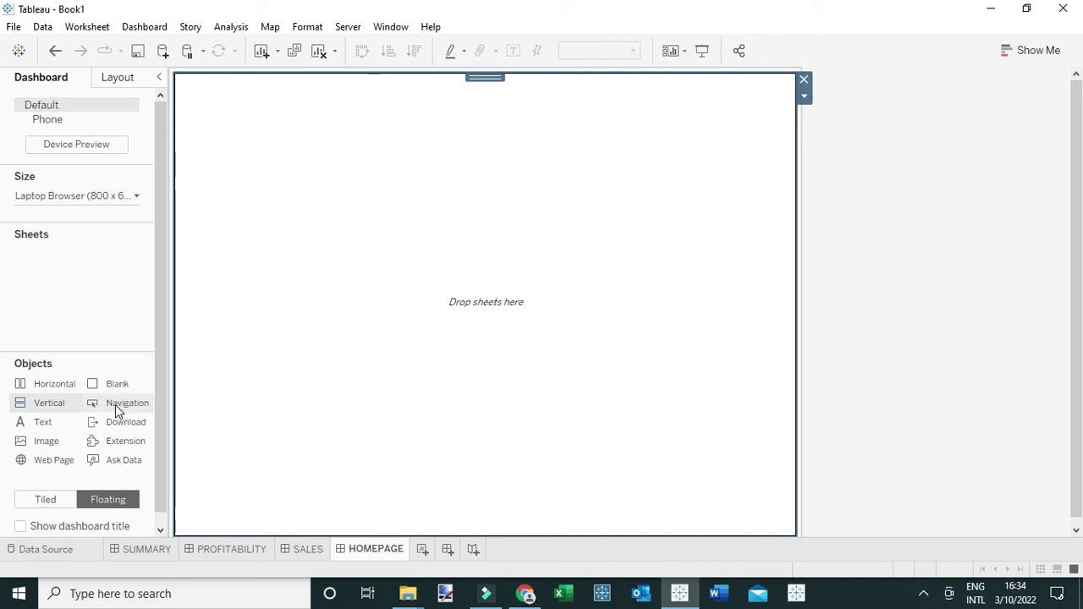
left_click_drag(115, 404, 229, 176)
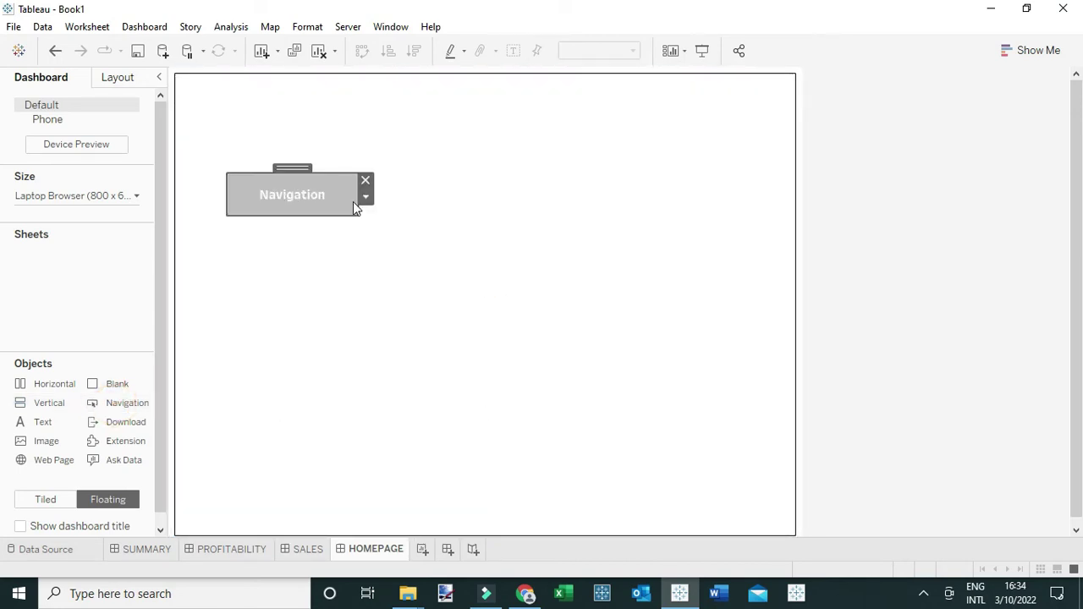
left_click_drag(358, 203, 442, 213)
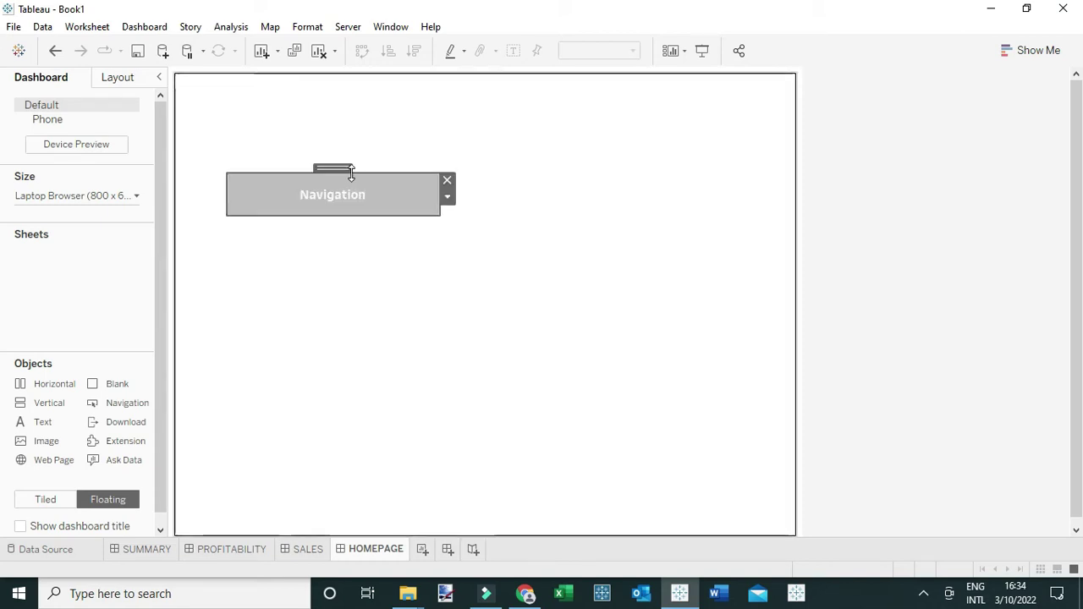
left_click_drag(338, 171, 300, 144)
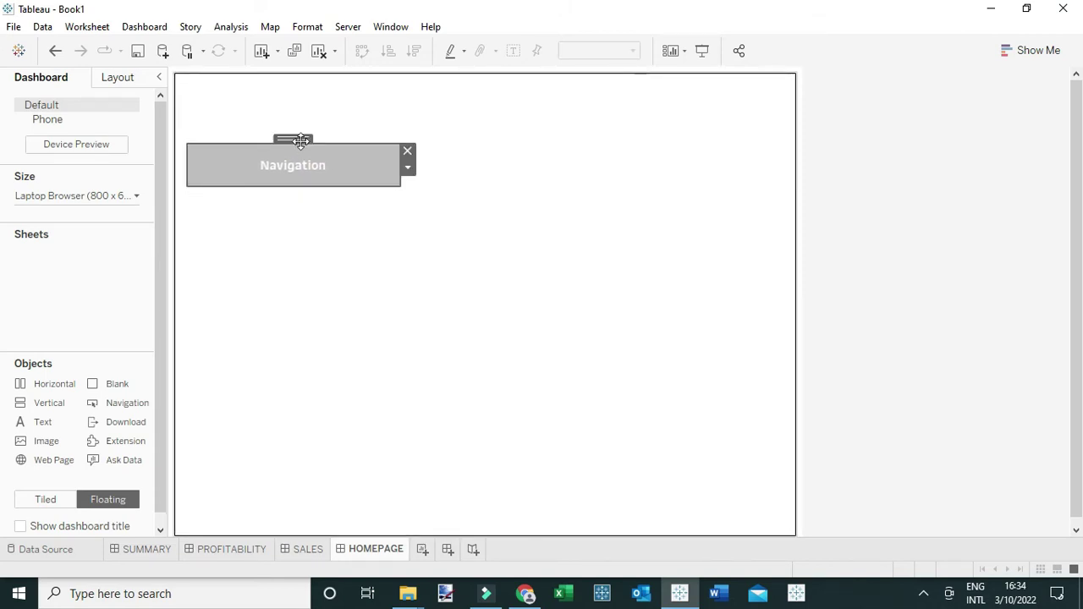
left_click(407, 169)
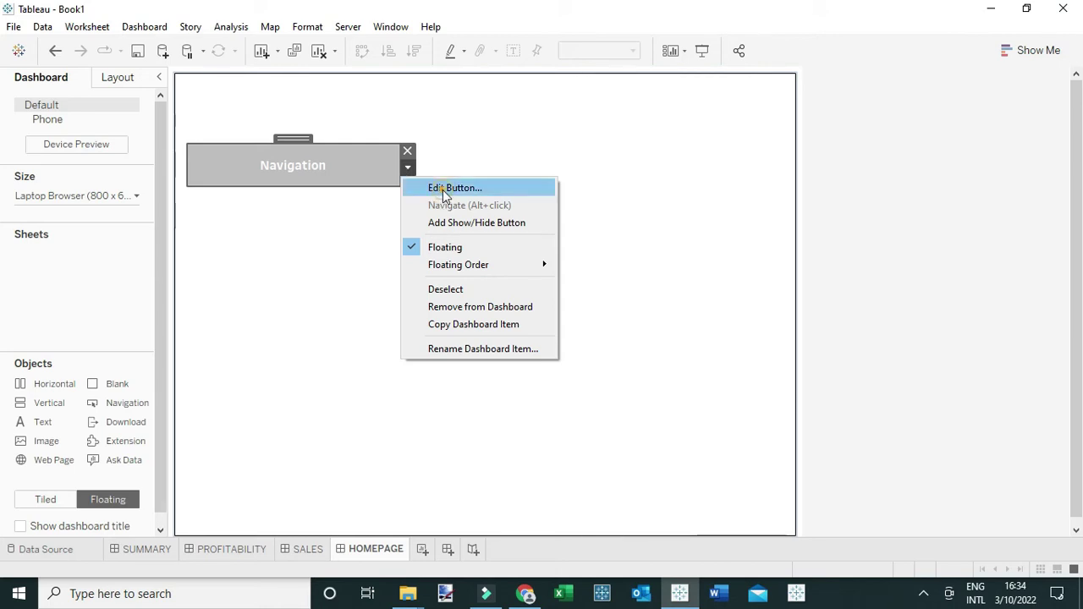
Step: Set the button to navigate to the SUMMARY dashboard as a text button
left_click(443, 188)
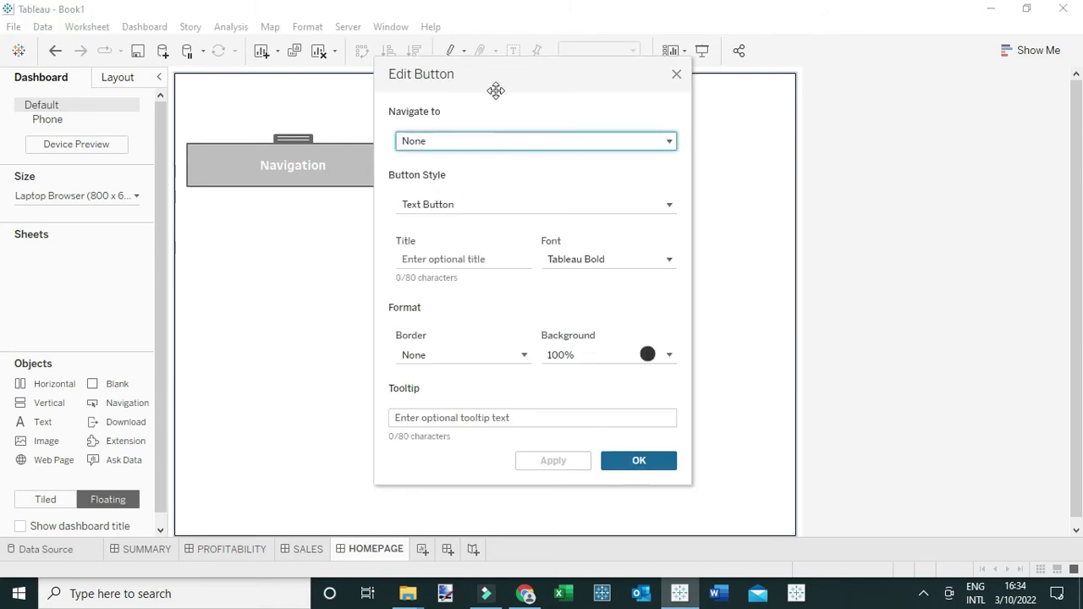
left_click_drag(500, 73, 544, 85)
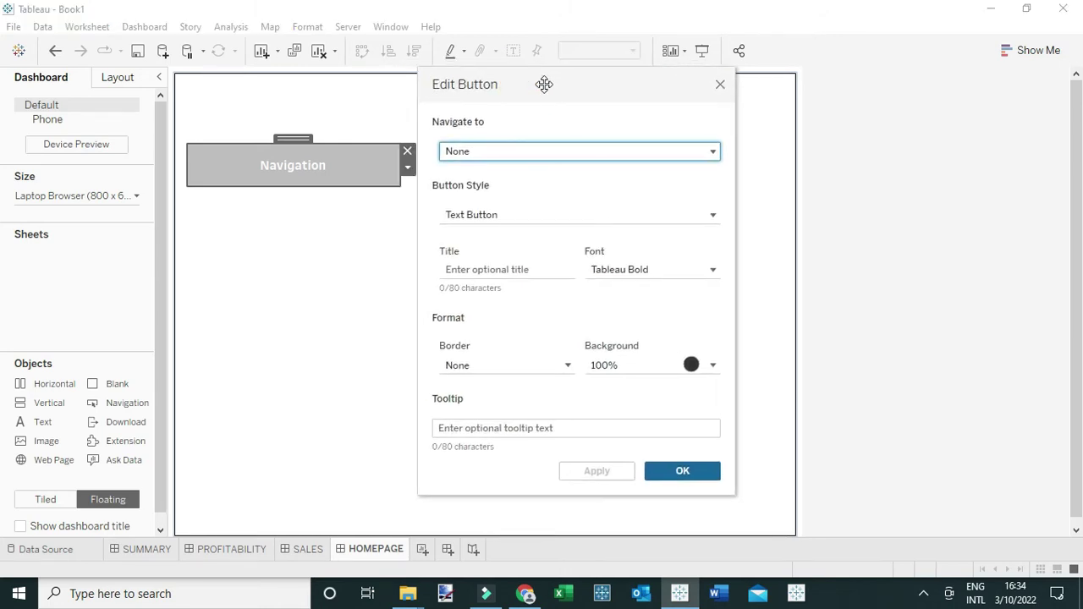
left_click(490, 149)
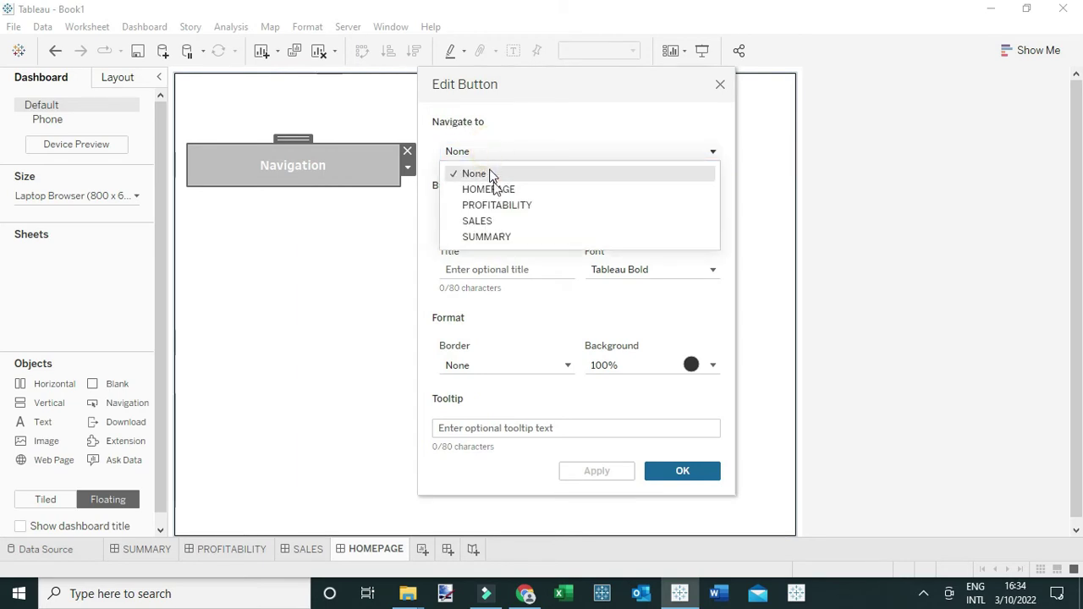
left_click(492, 239)
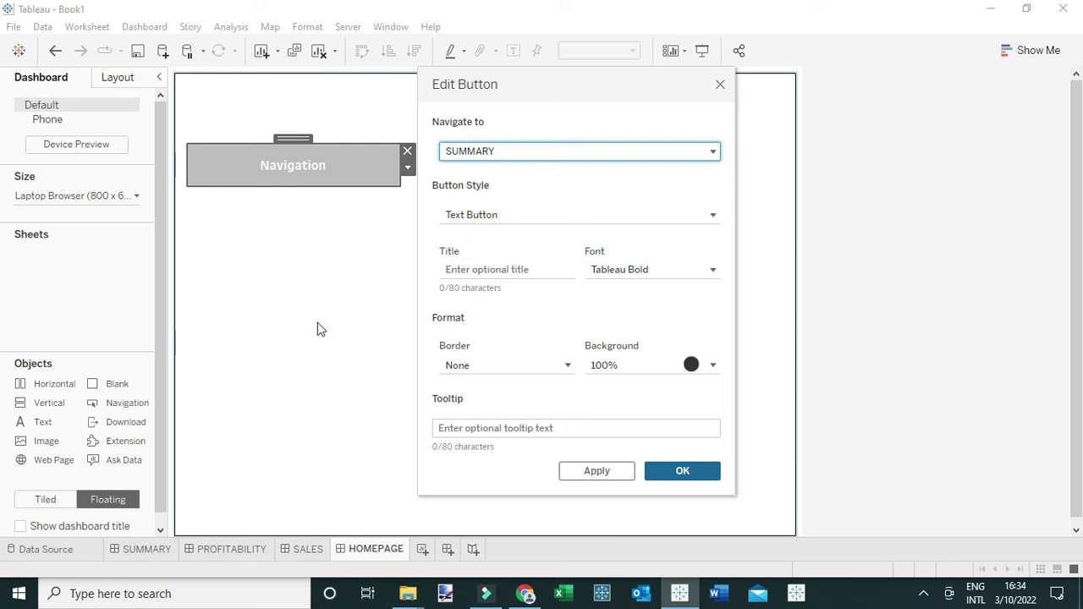
left_click(504, 217)
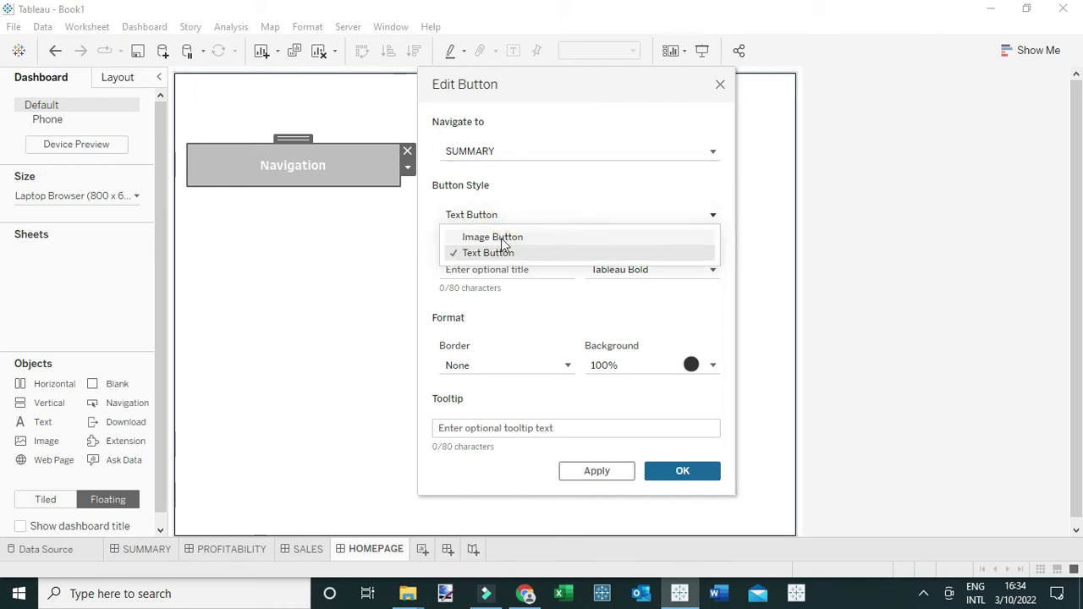
left_click(550, 193)
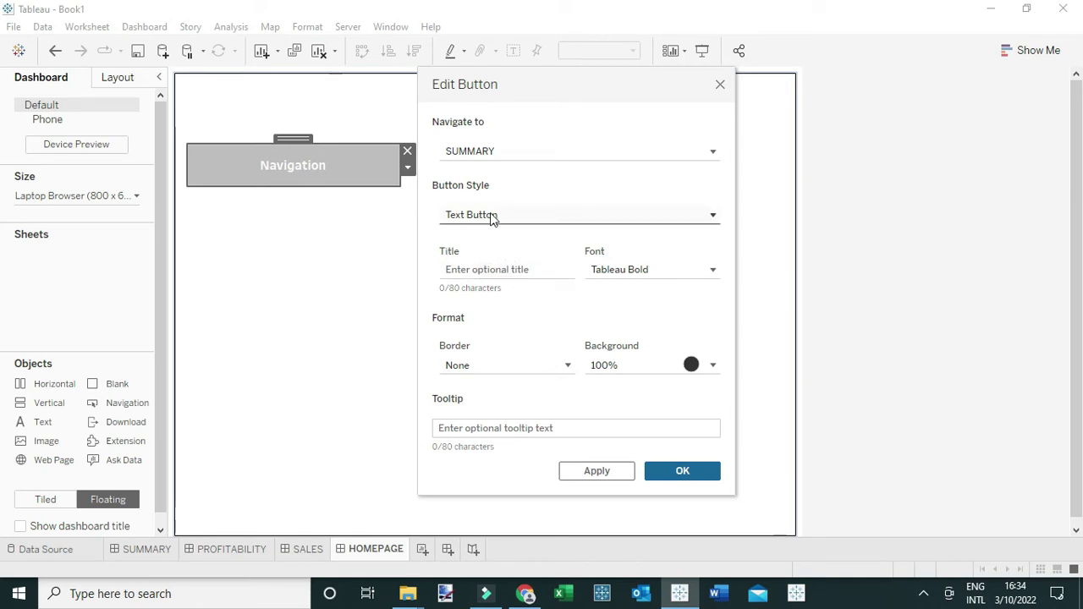
Step: Title the button SUMMARY and give it a red background
left_click(486, 269)
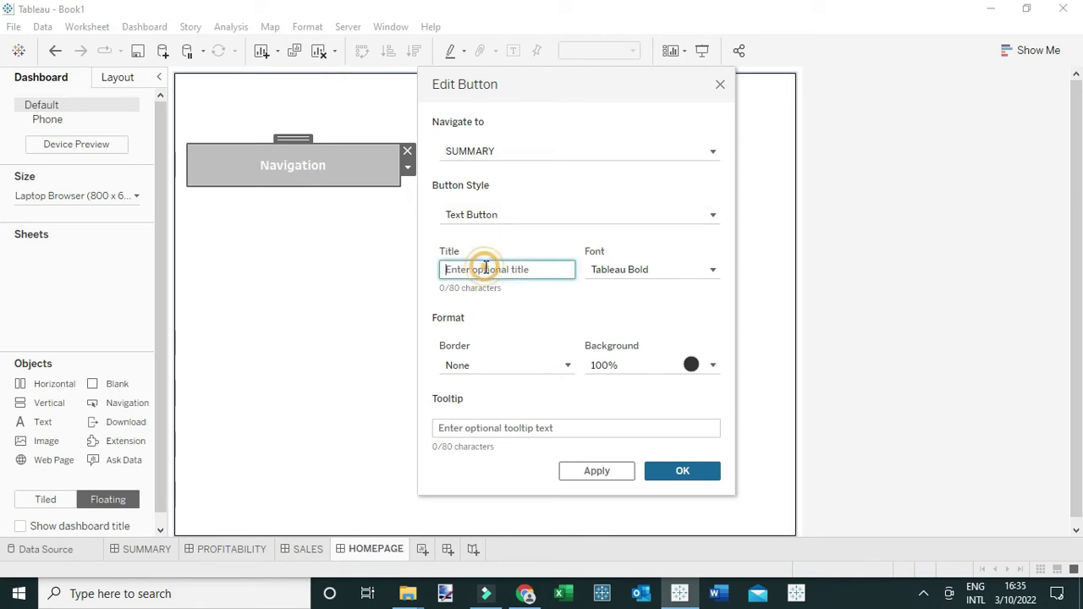
type("SU")
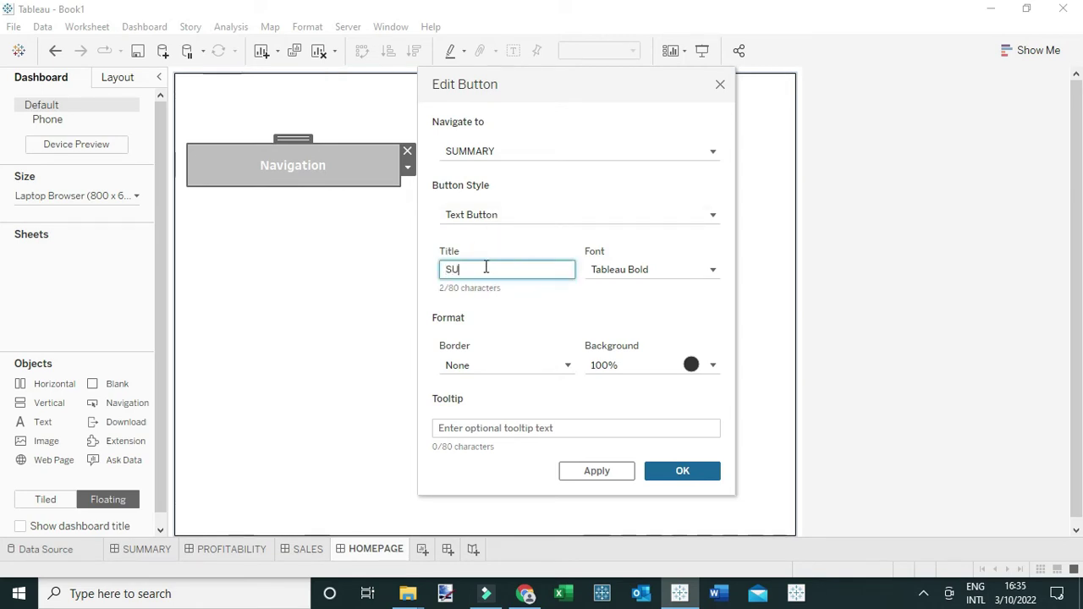
type("MMARY")
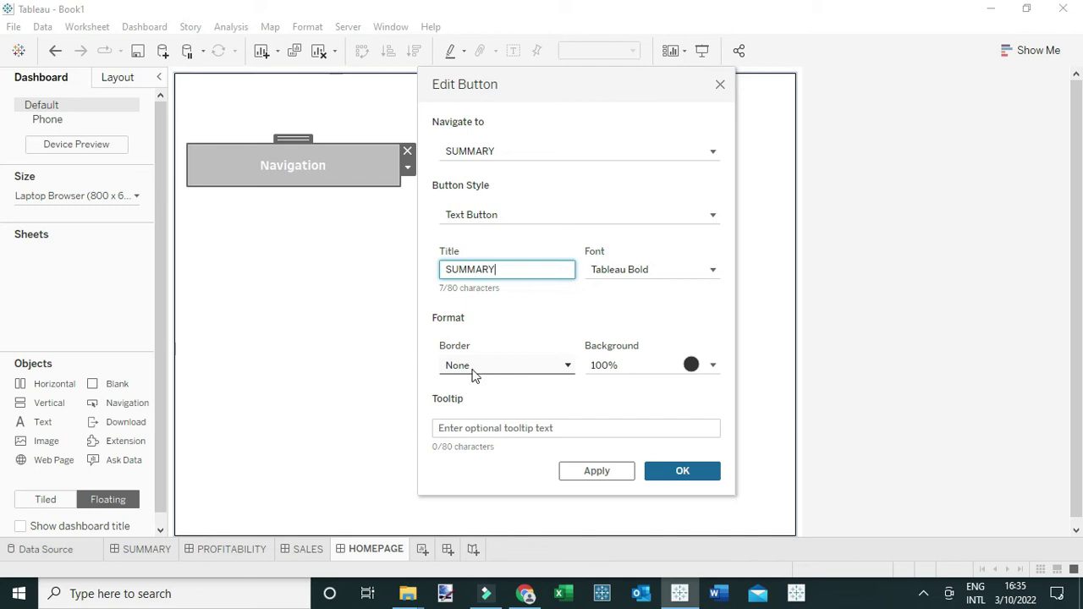
left_click(692, 364)
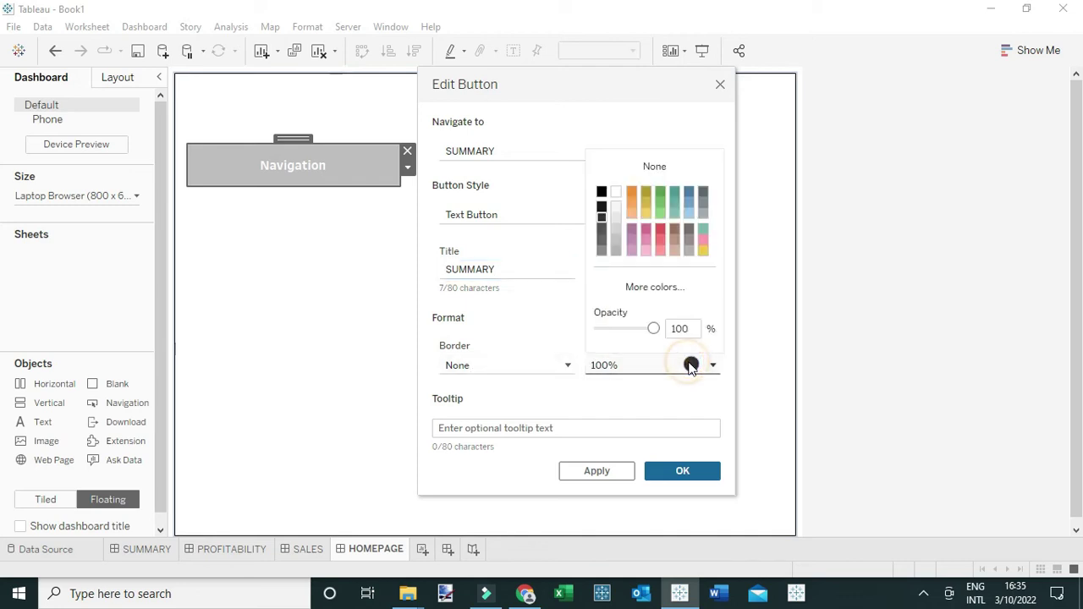
left_click(660, 229)
left_click(650, 93)
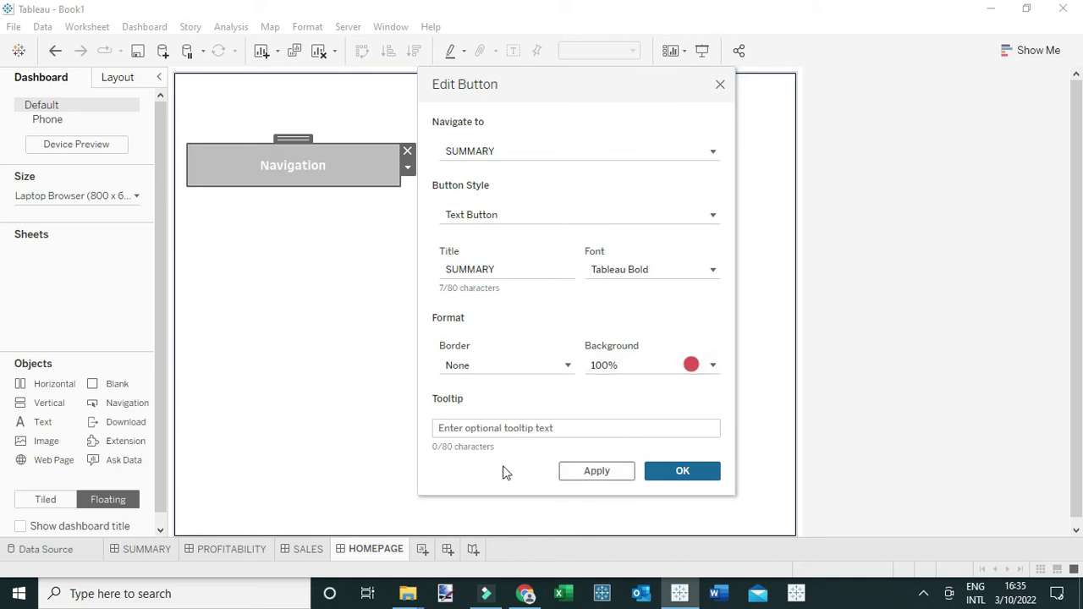
left_click(494, 428)
Step: Confirm the SUMMARY button settings, then reselect the SUMMARY button
left_click(674, 474)
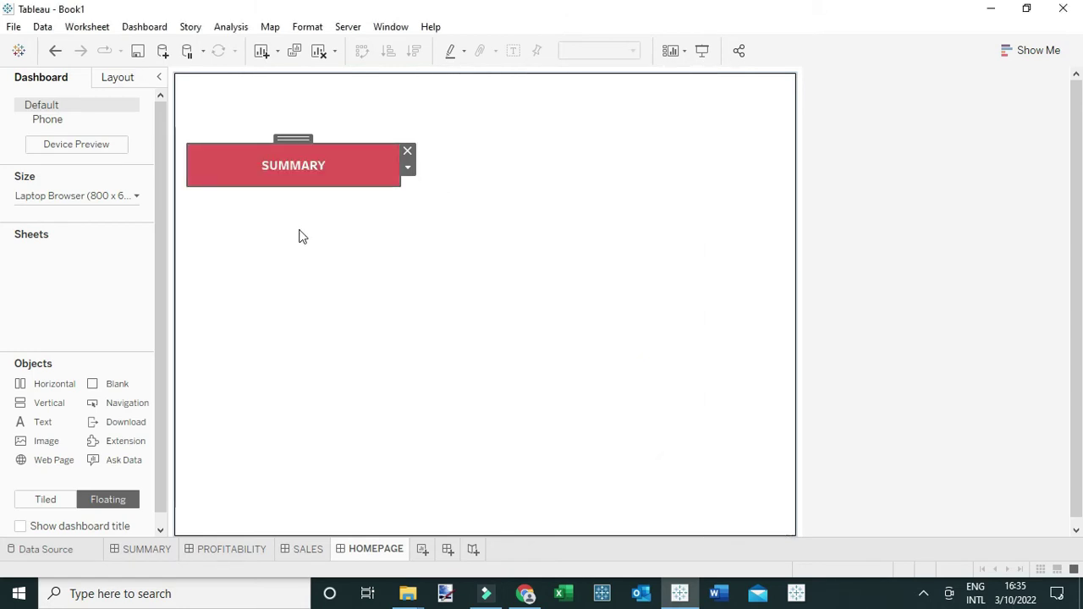
left_click(305, 264)
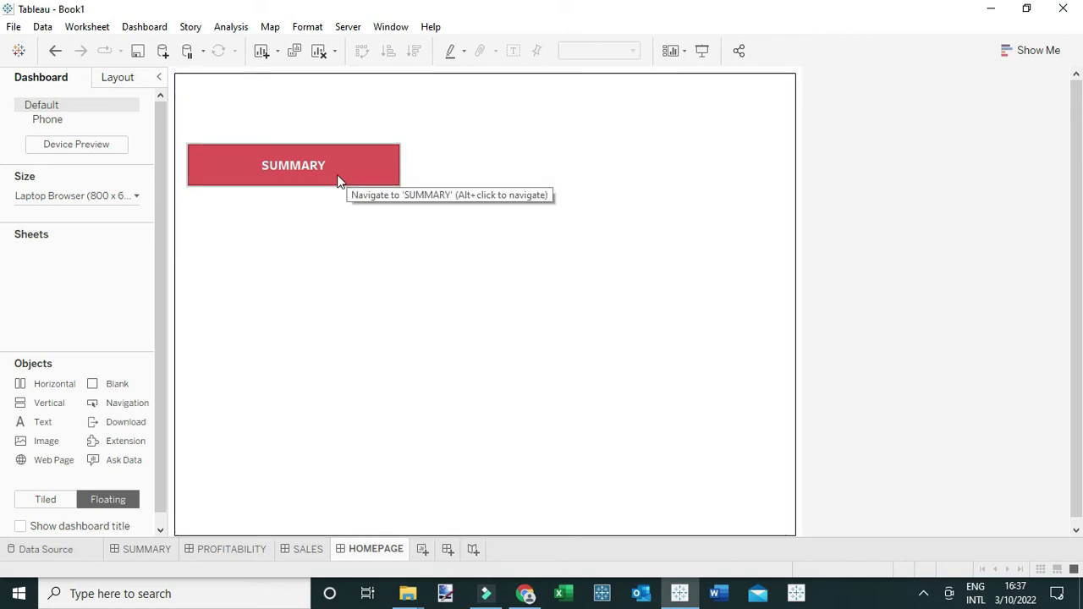
left_click(380, 172)
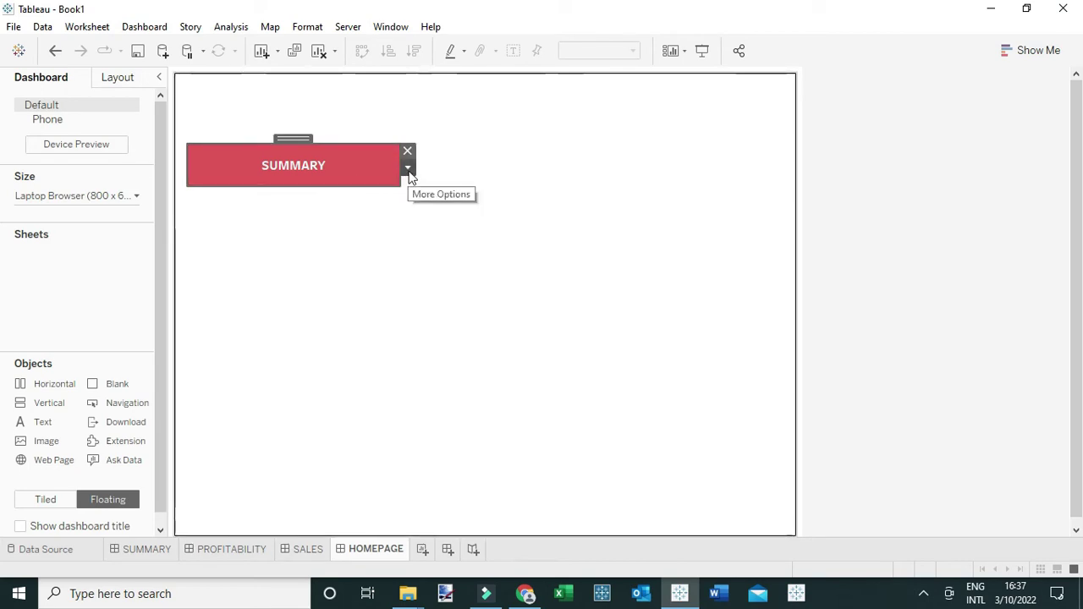
left_click(407, 168)
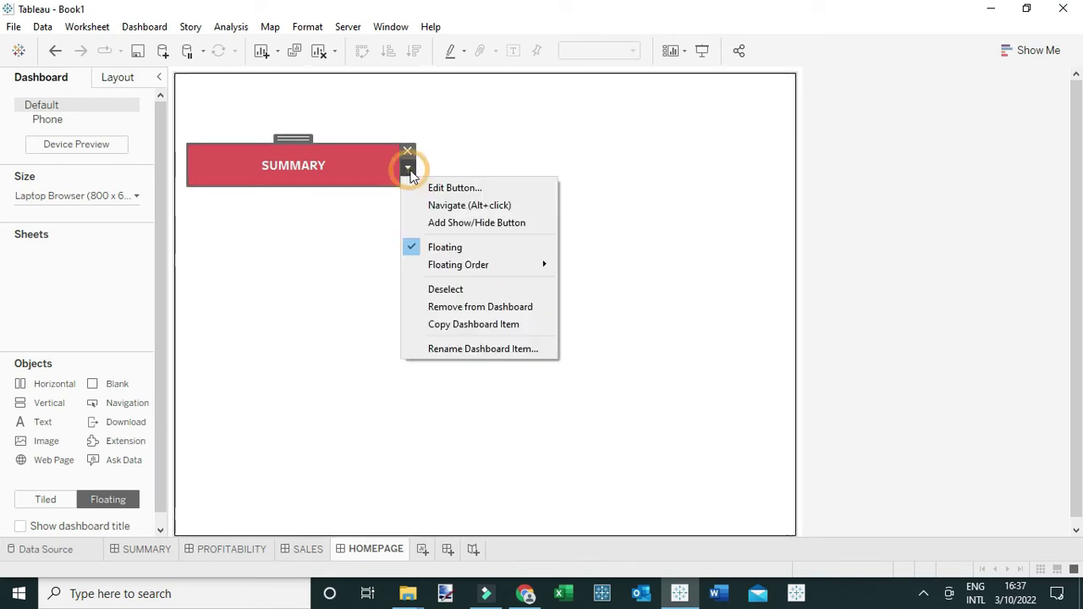
Step: Copy the SUMMARY button and paste the duplicate just below the original
left_click(461, 326)
left_click(242, 231)
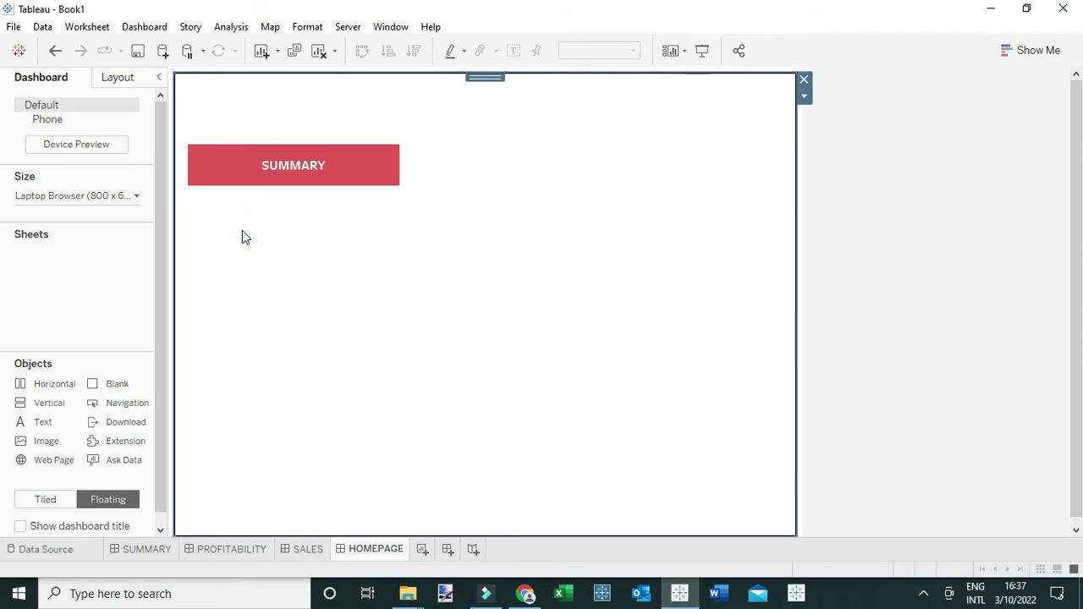
key("ctrl+v")
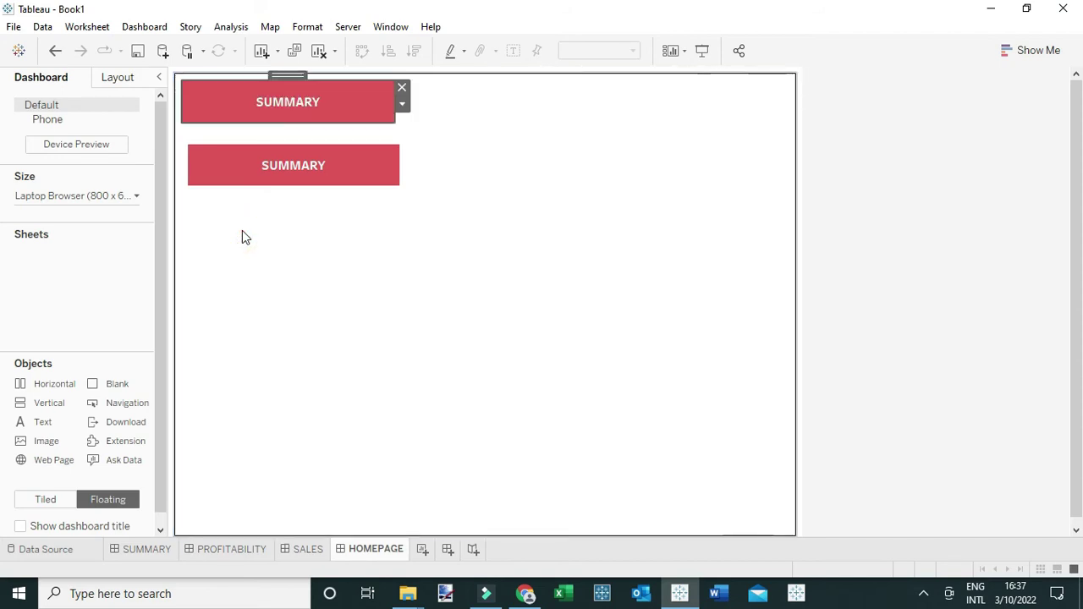
left_click_drag(292, 74, 307, 168)
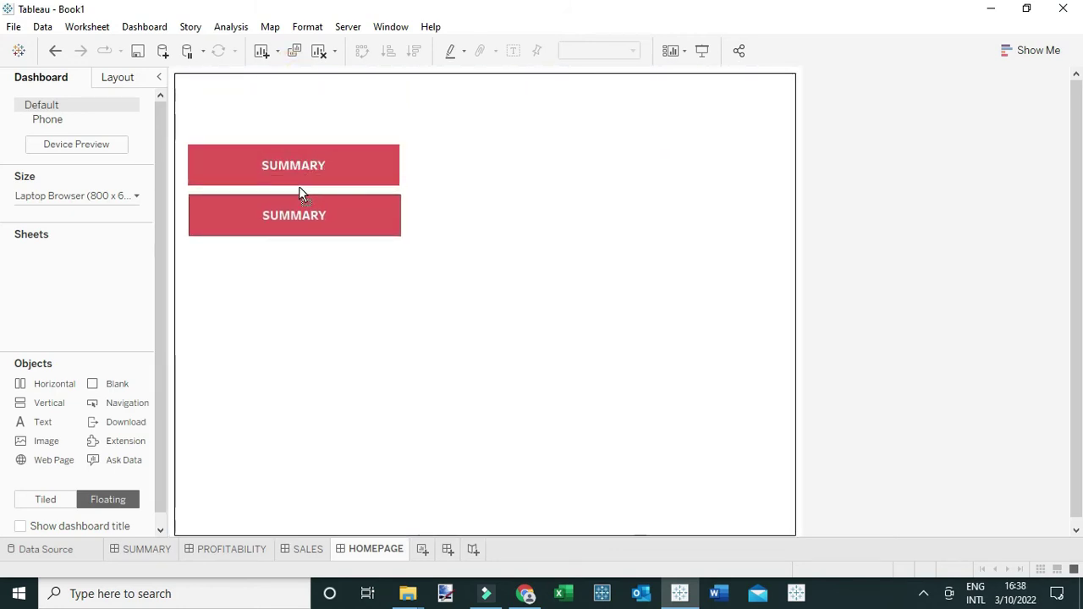
left_click_drag(298, 186, 296, 187)
Step: Align the lower button and set it to navigate to the SALES dashboard
key("Left")
key("Left")
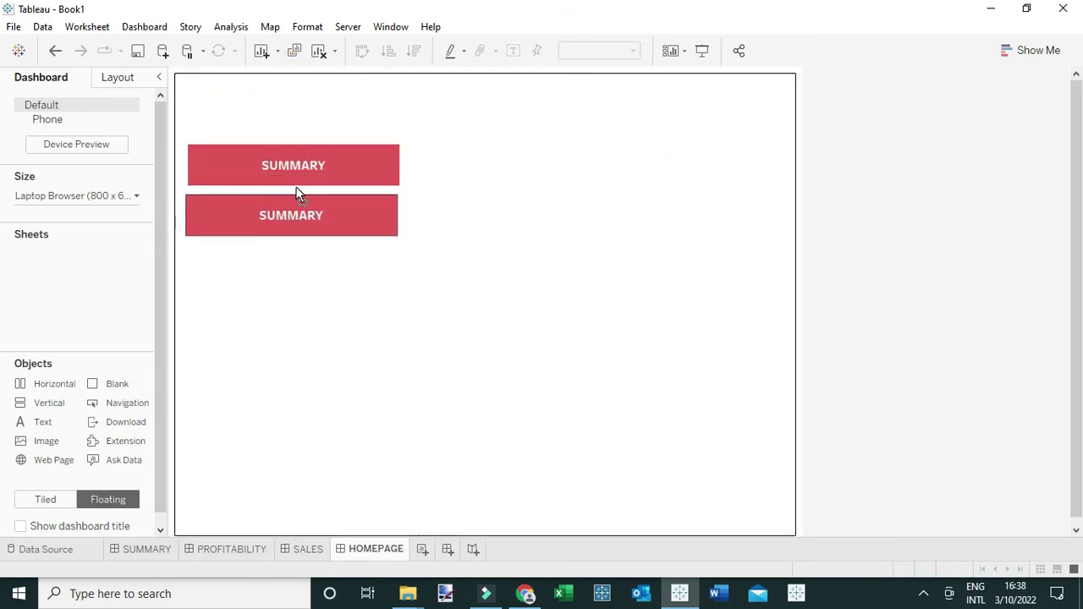
left_click(295, 190)
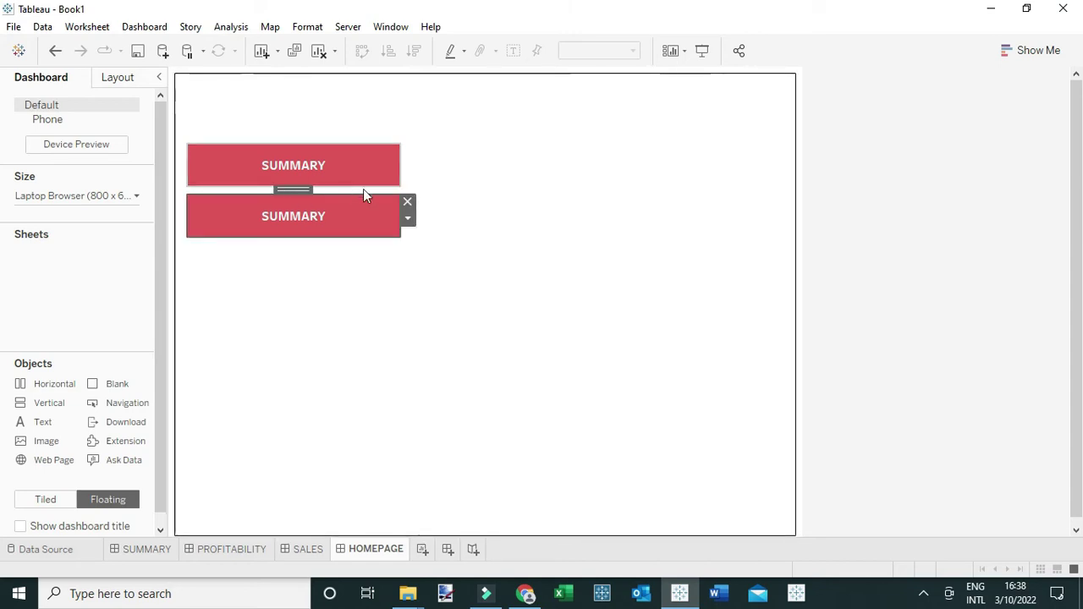
left_click(407, 219)
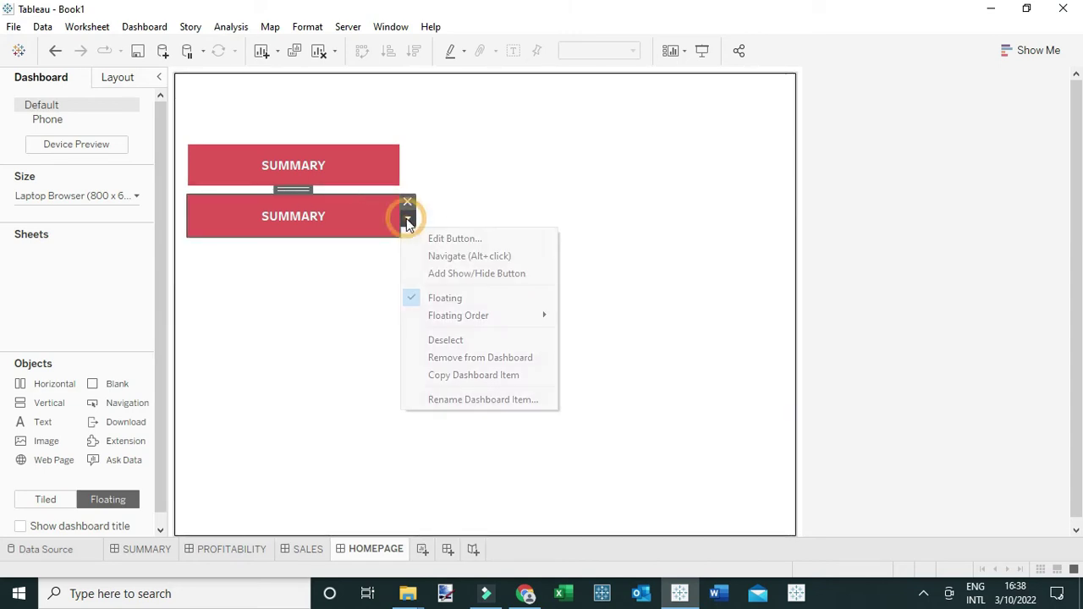
left_click(449, 239)
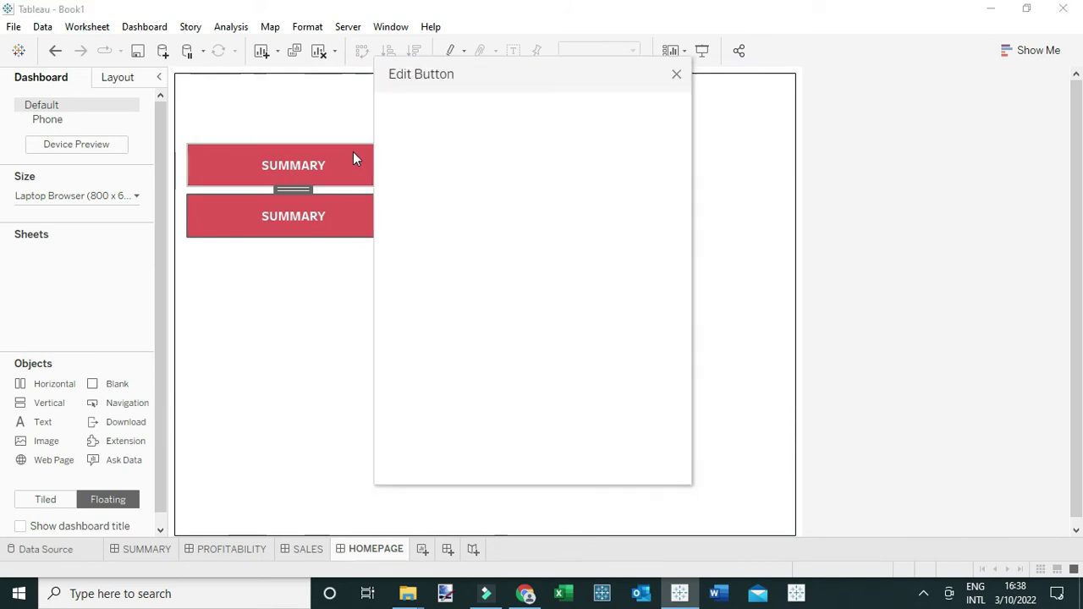
left_click_drag(502, 77, 551, 107)
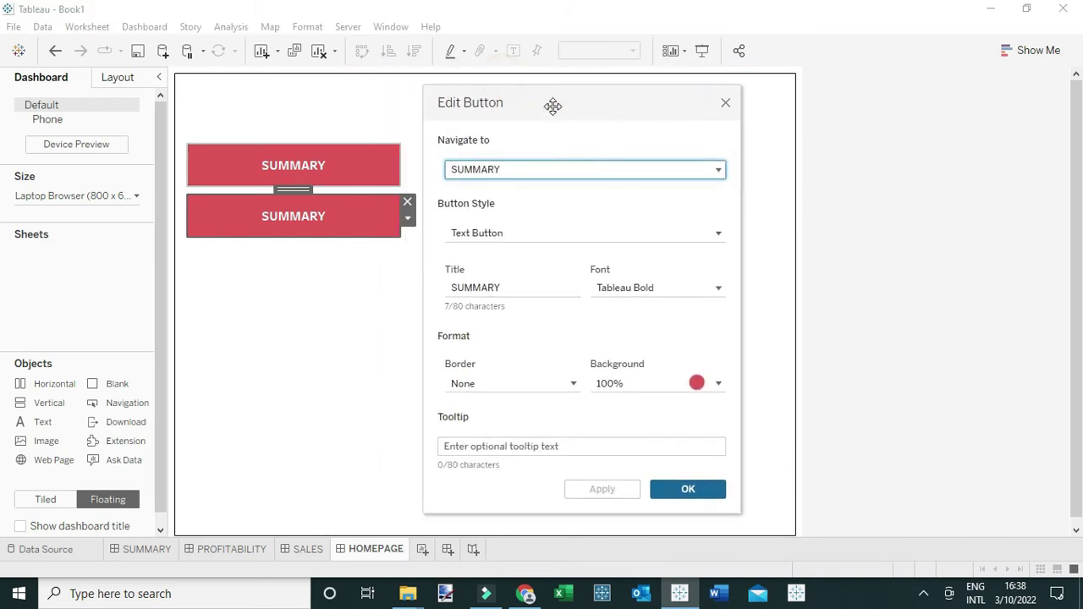
left_click(534, 169)
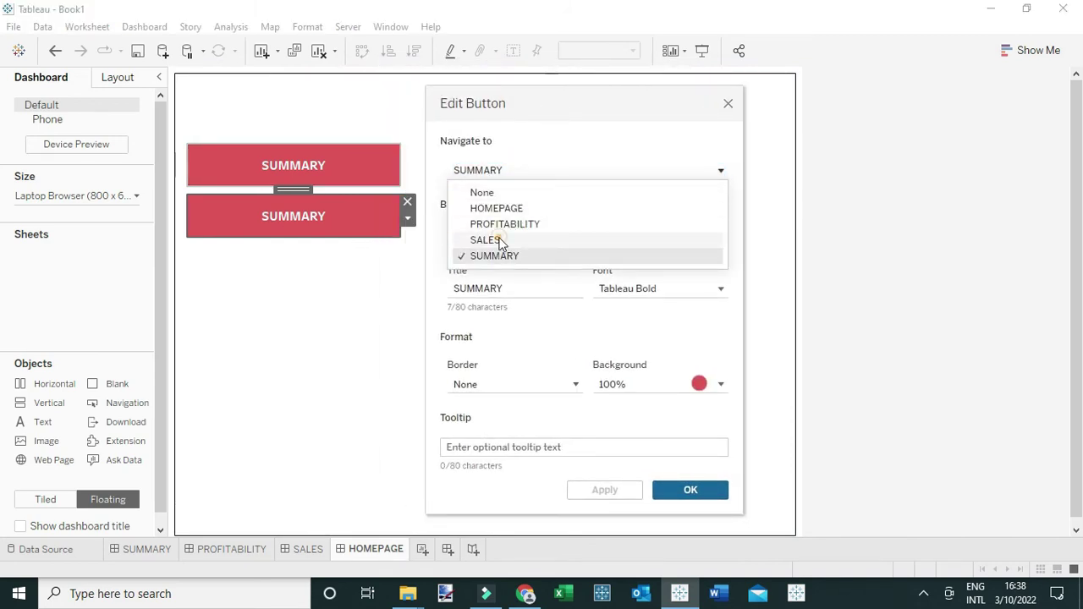
left_click(486, 240)
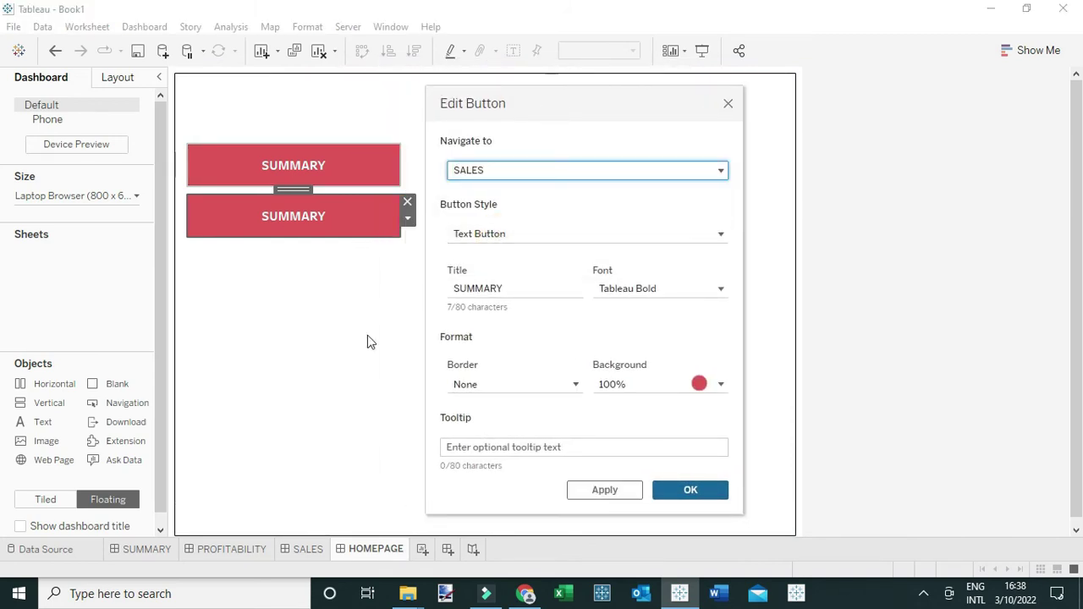
Step: Retitle the lower button SALES with a blue background, then paste another copy
left_click(514, 287)
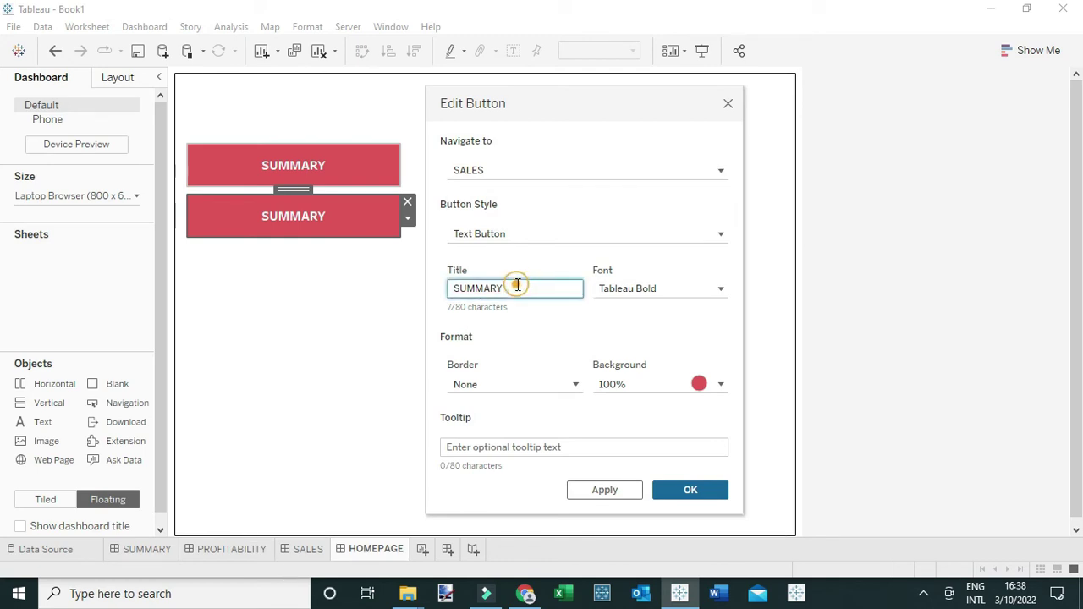
key("BackSpace")
key("BackSpace")
key("BackSpace")
key("BackSpace")
key("BackSpace")
key("BackSpace")
type("ALES")
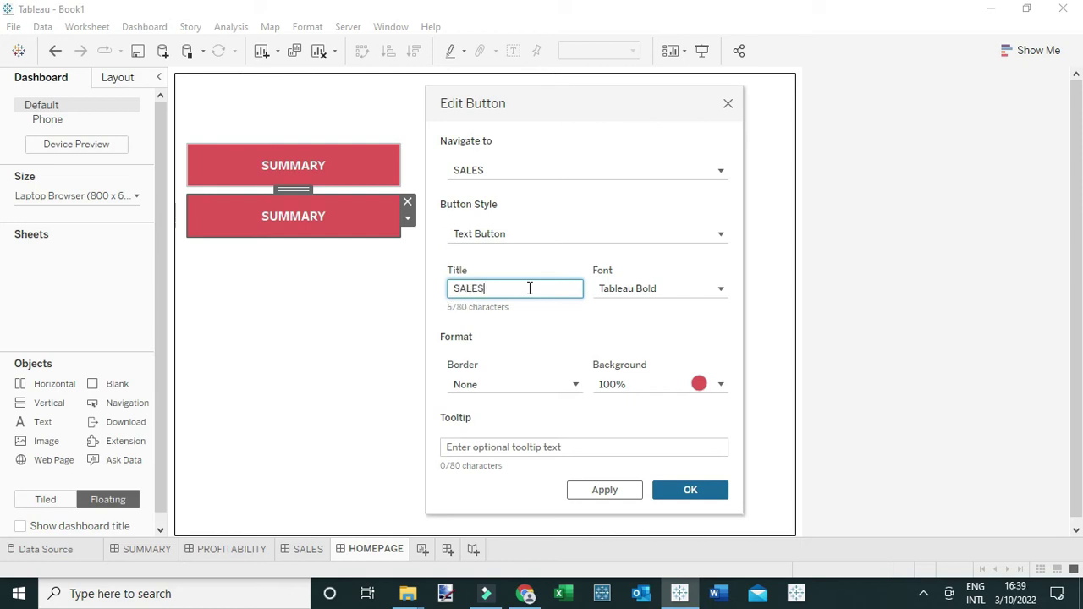
left_click(700, 385)
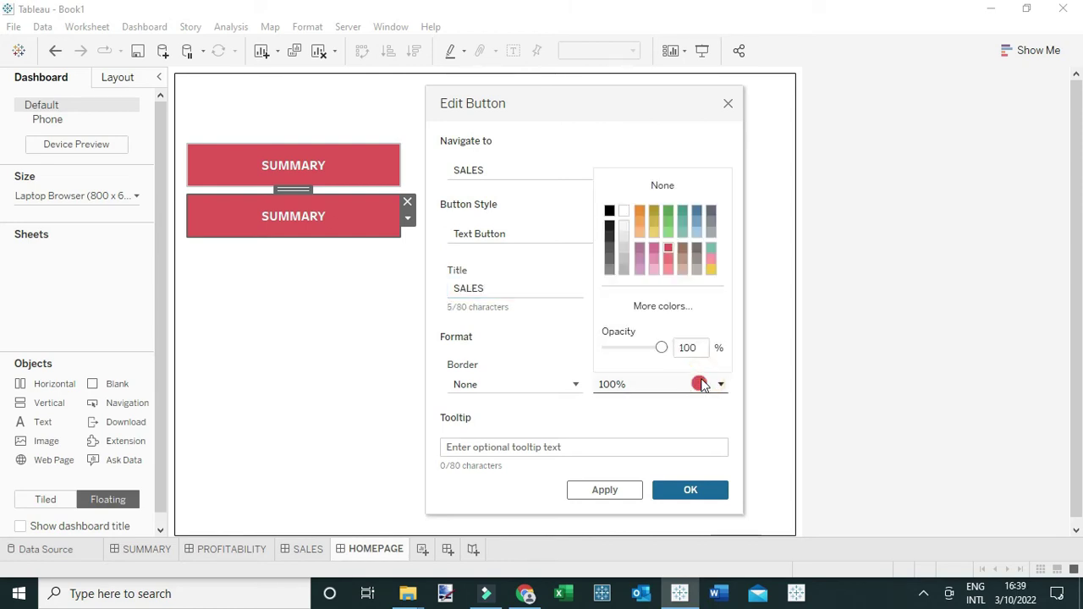
left_click(699, 212)
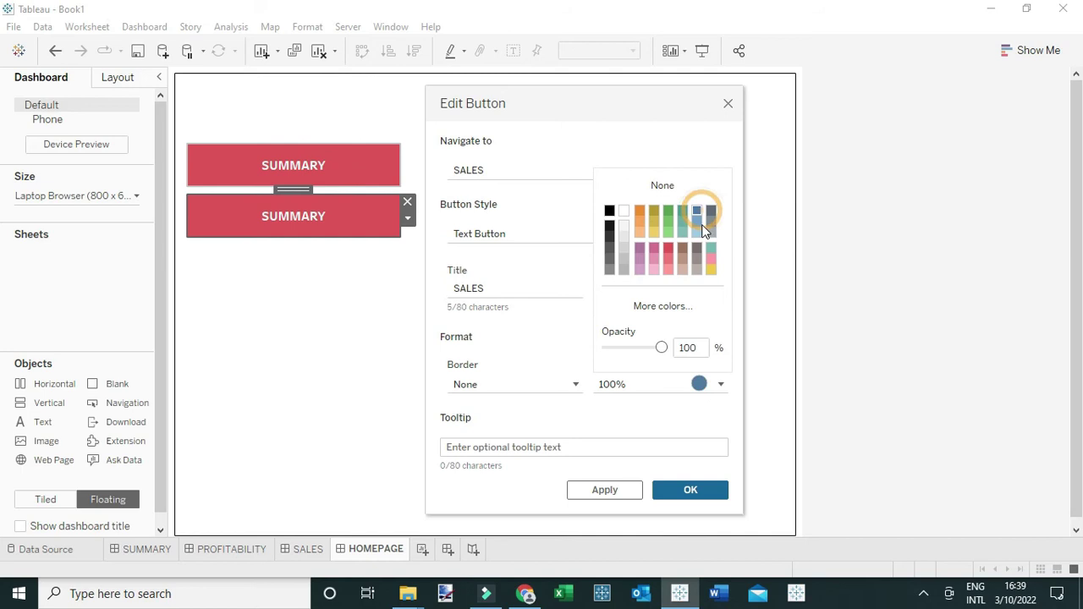
left_click(681, 488)
left_click(368, 302)
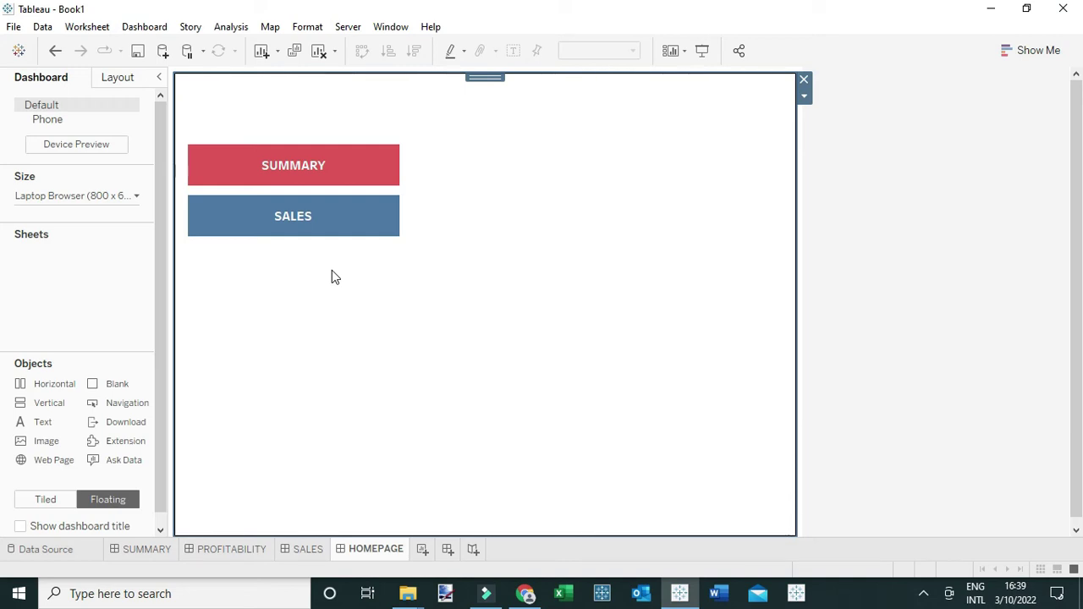
key("ctrl+v")
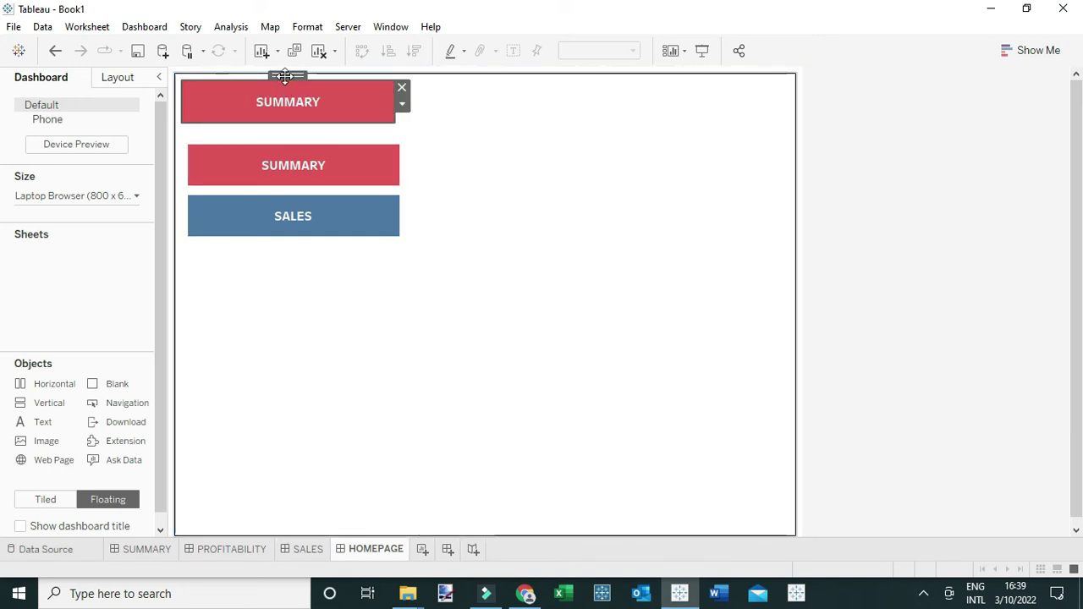
Step: Place the new copy below SALES and set it to navigate to PROFITABILITY
left_click_drag(283, 77, 289, 240)
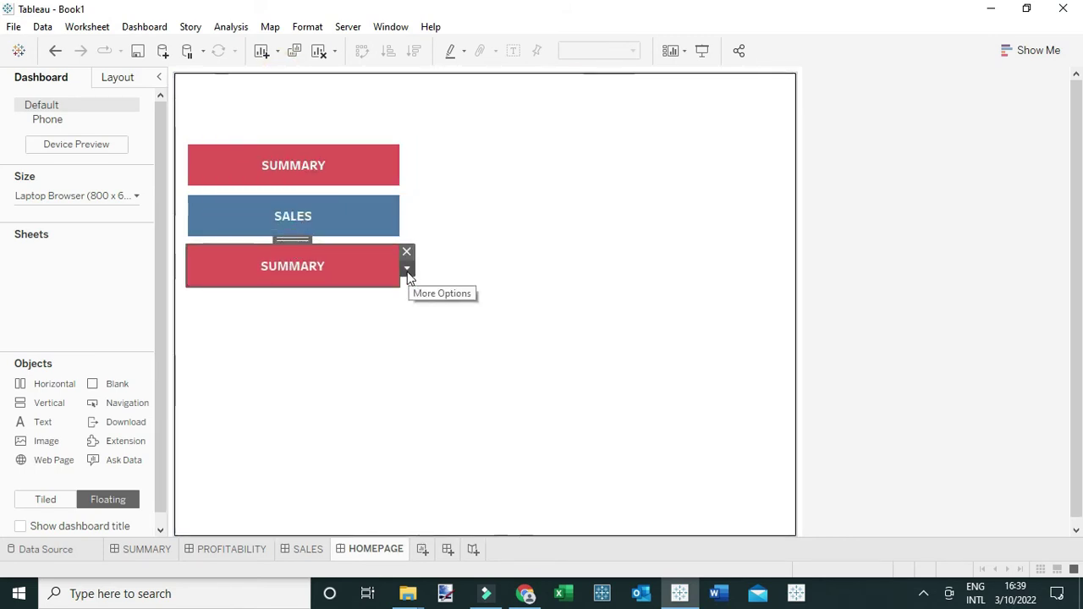
left_click(407, 269)
left_click(442, 292)
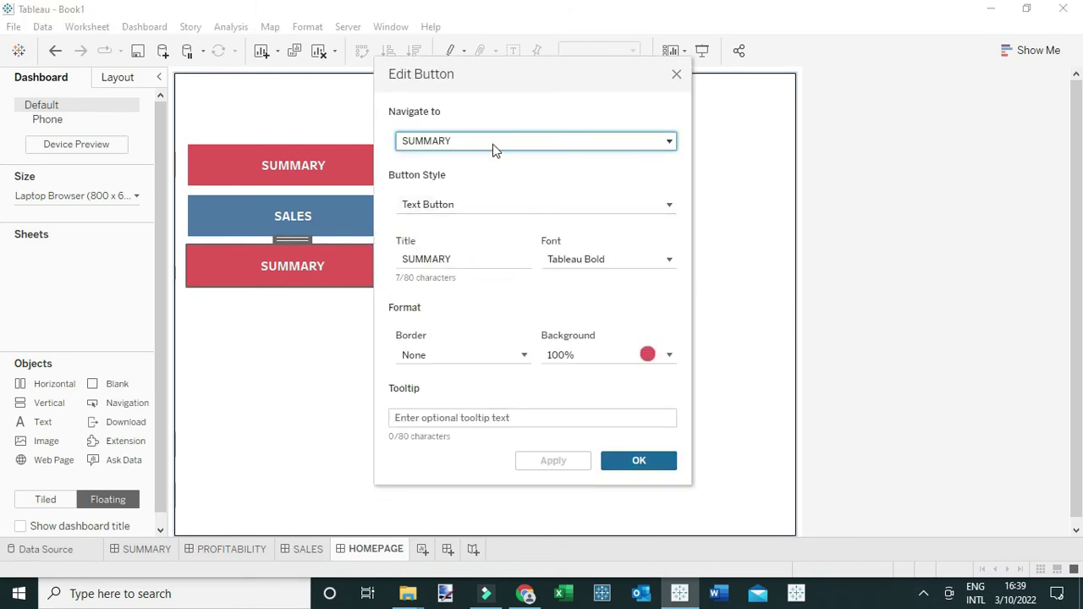
left_click(494, 141)
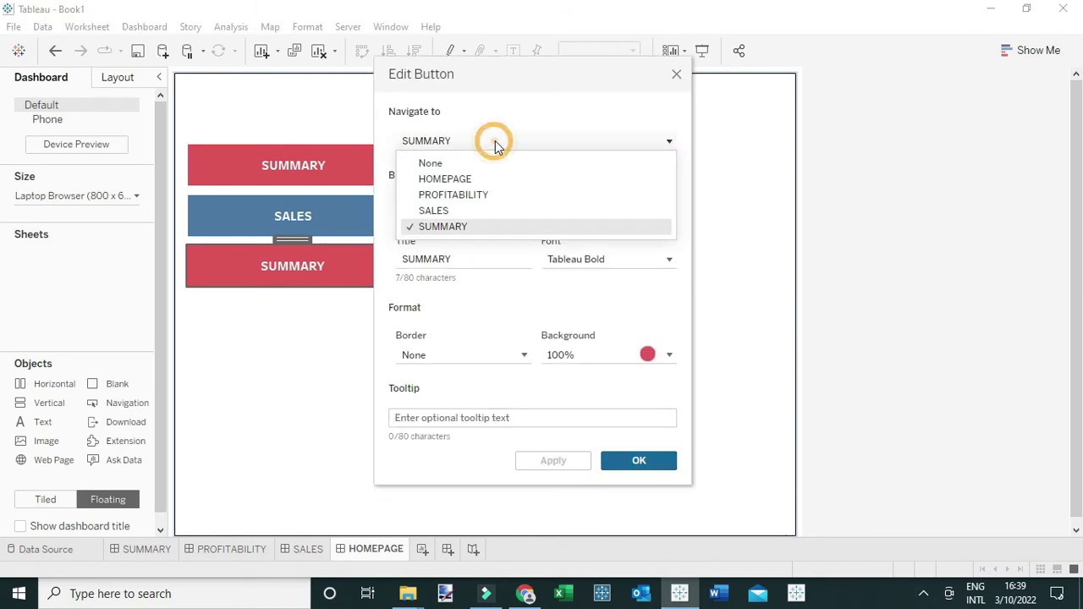
left_click(491, 195)
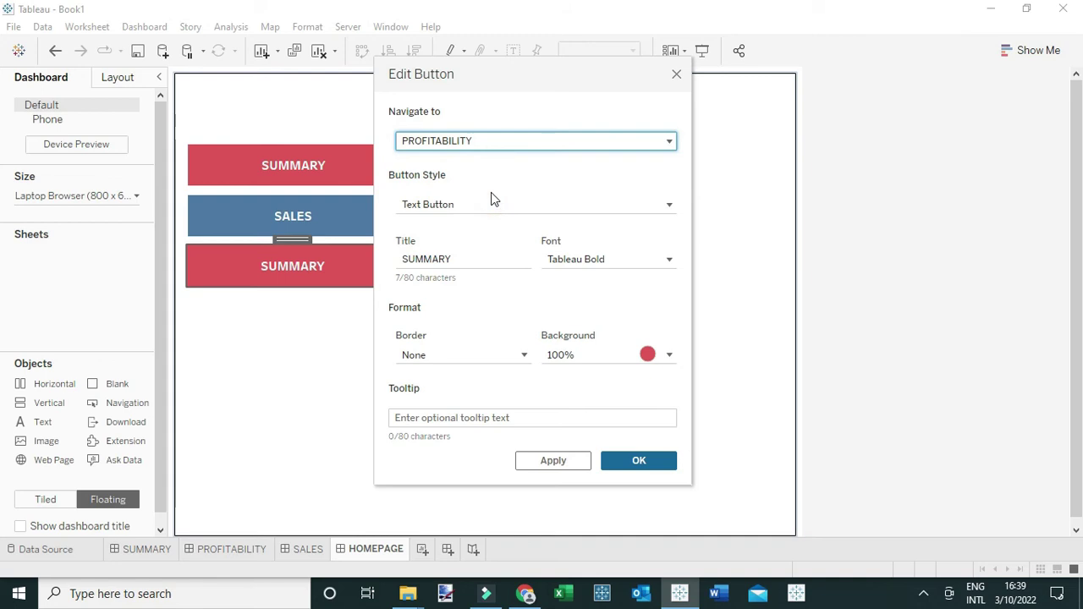
Step: Retitle the third button PROFITABILITY with a pink-purple background and confirm
left_click(466, 260)
key("BackSpace")
key("BackSpace")
key("BackSpace")
key("BackSpace")
key("BackSpace")
key("BackSpace")
key("BackSpace")
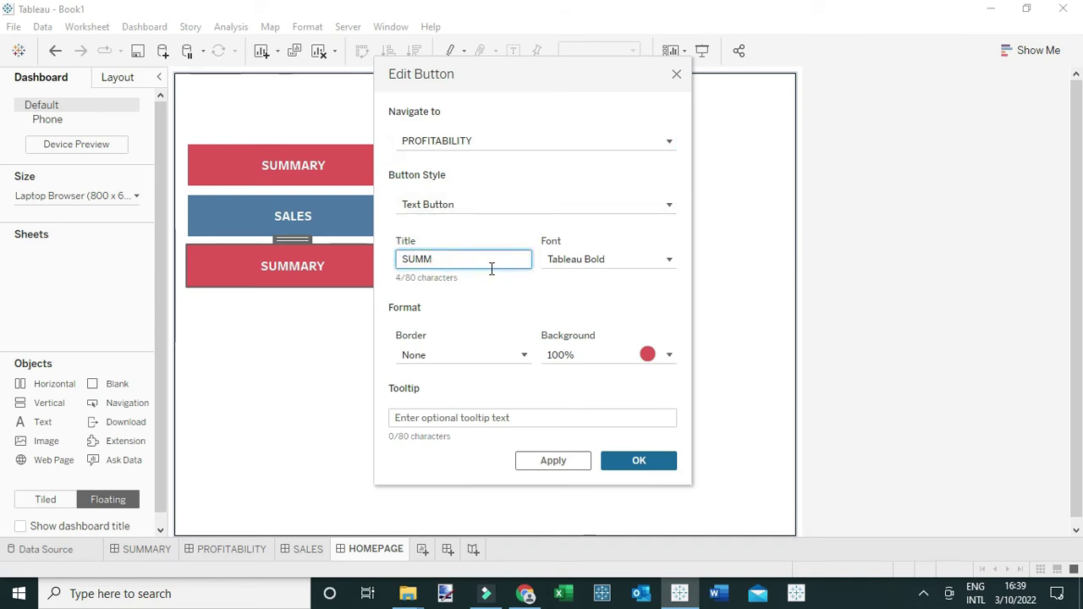
type("P")
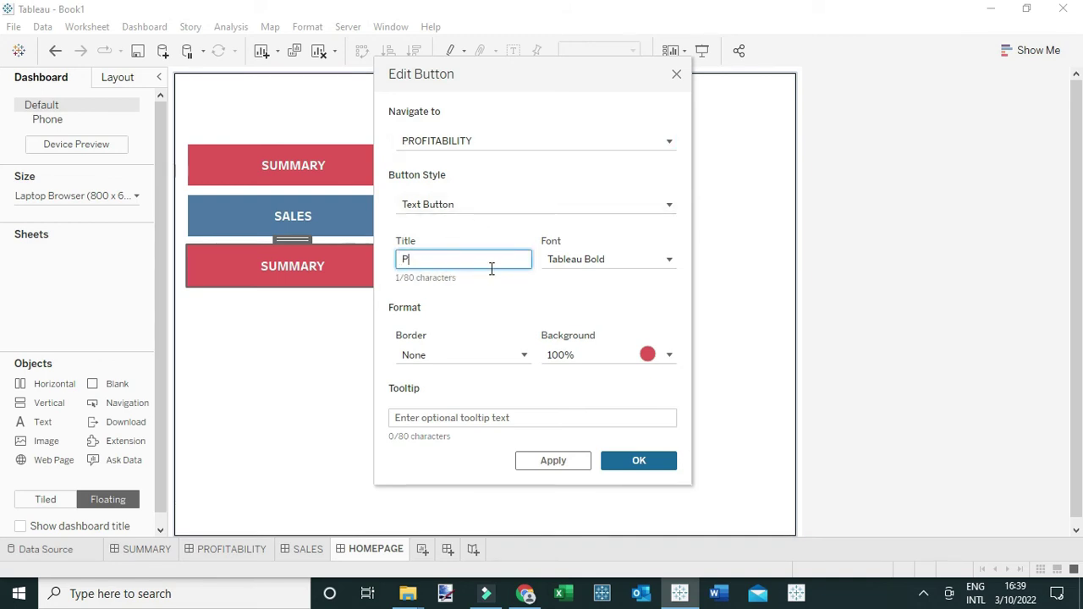
type("ROFITABILITY")
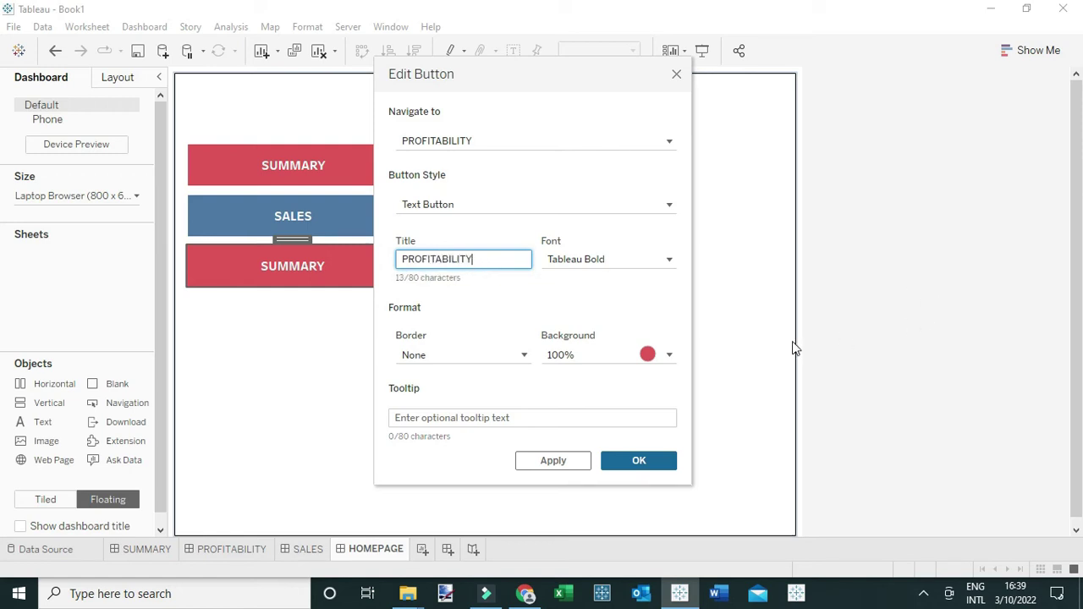
left_click(648, 353)
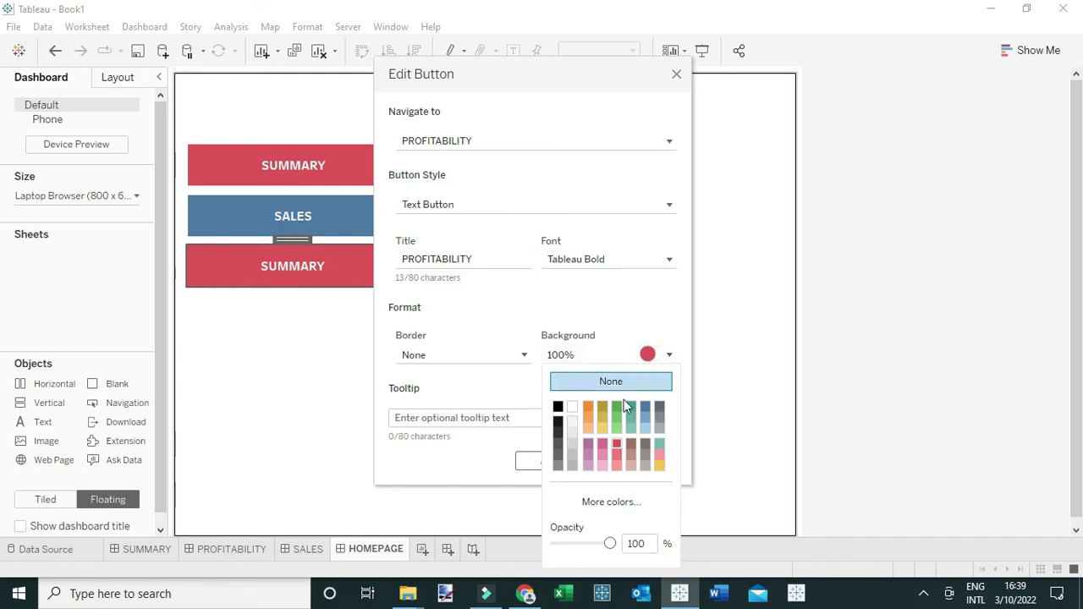
left_click(589, 443)
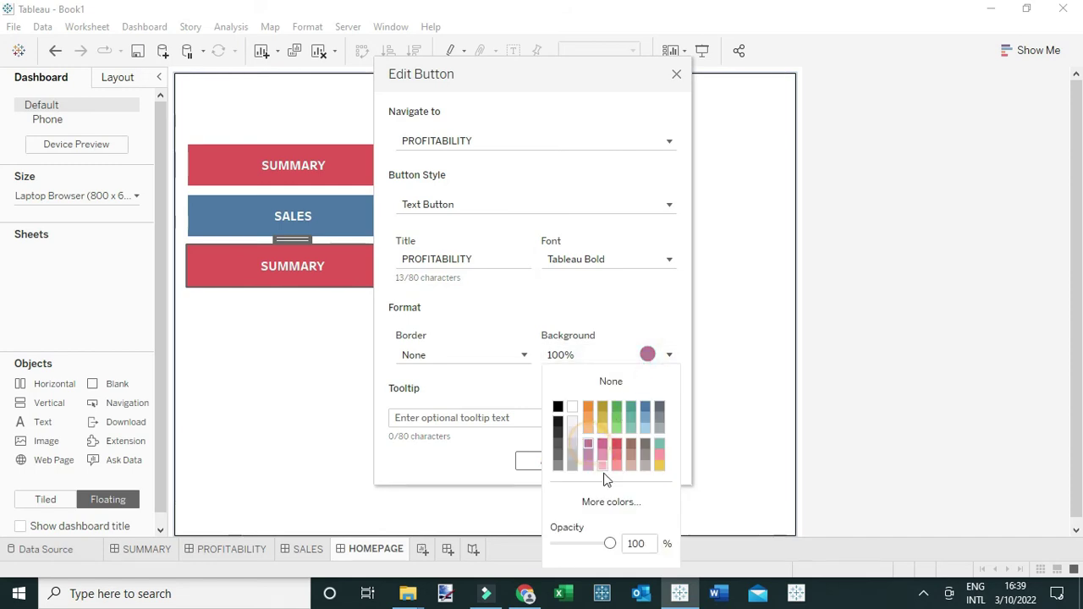
left_click(674, 311)
left_click(639, 460)
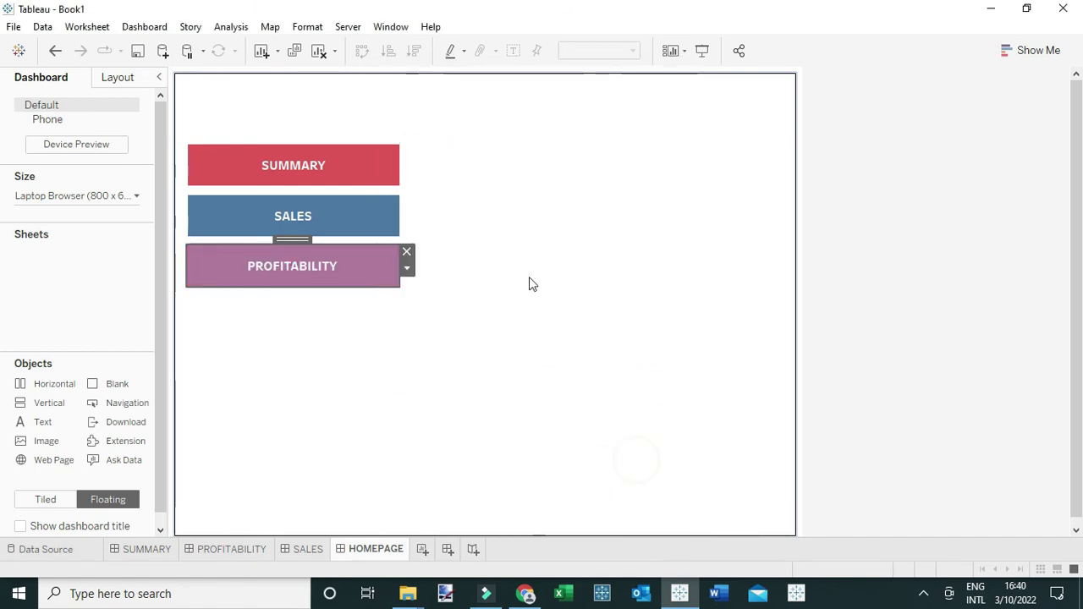
left_click(445, 334)
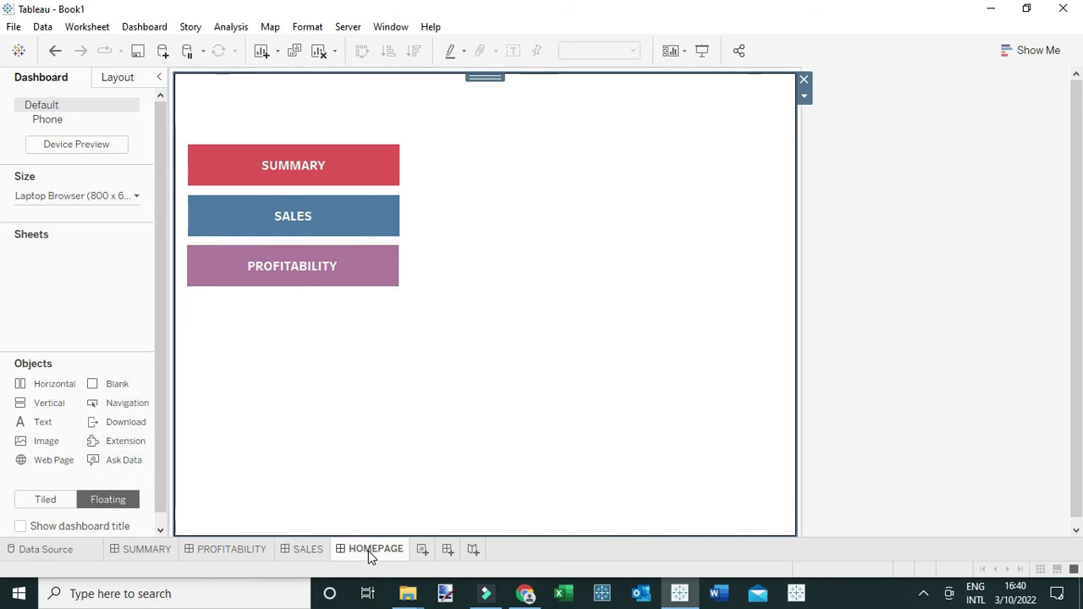
Step: Add a HOMEPAGE text object in size 36, bold, black
left_click_drag(41, 426, 388, 354)
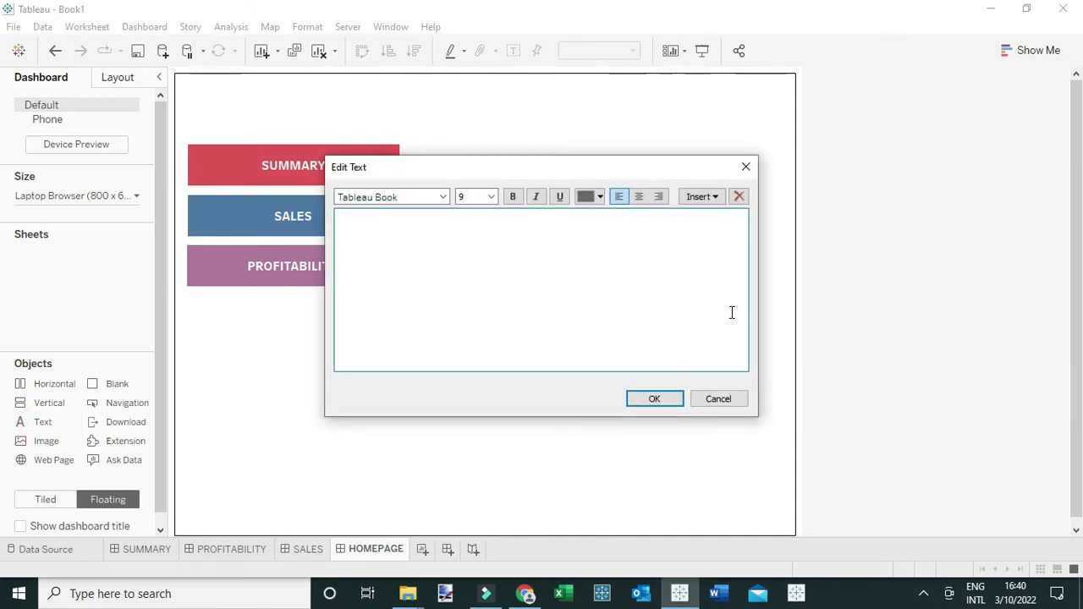
type("HOMEPAGE")
key("ctrl+a")
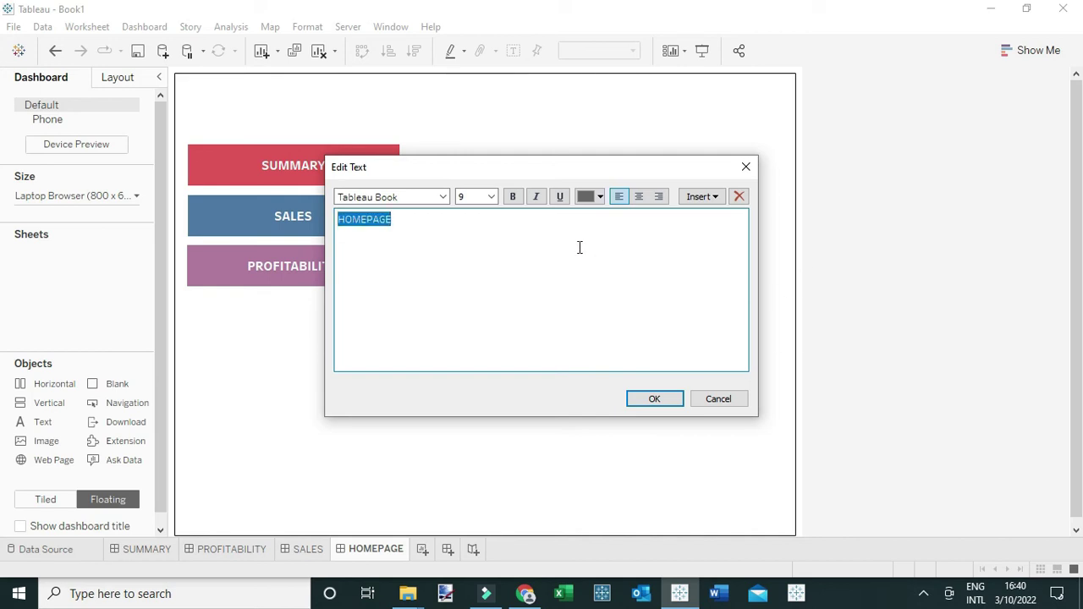
left_click(491, 197)
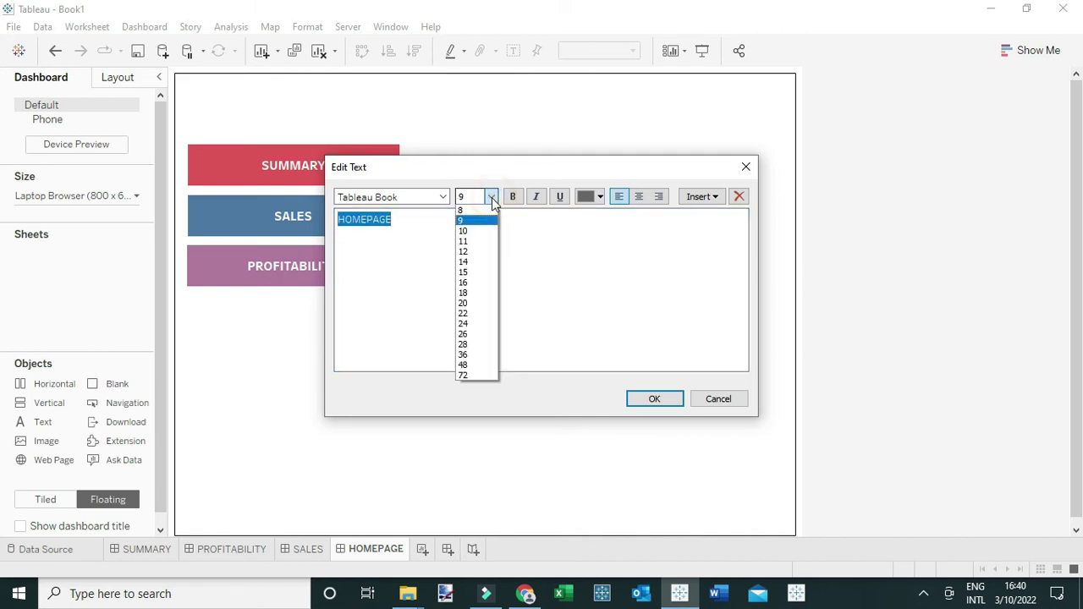
left_click(464, 354)
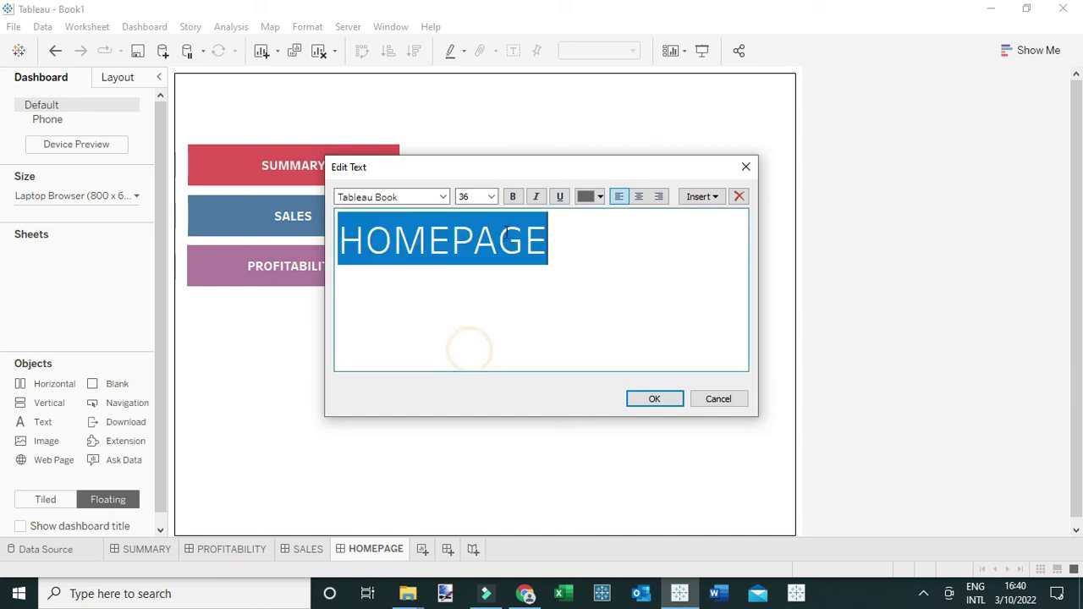
left_click(513, 196)
left_click(588, 196)
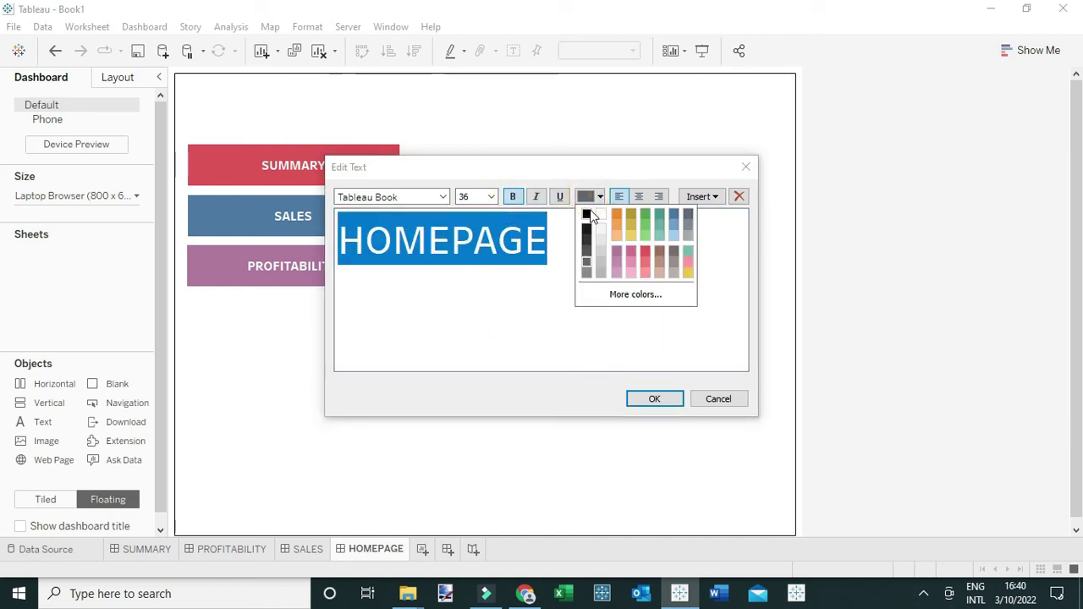
left_click(580, 210)
left_click(647, 399)
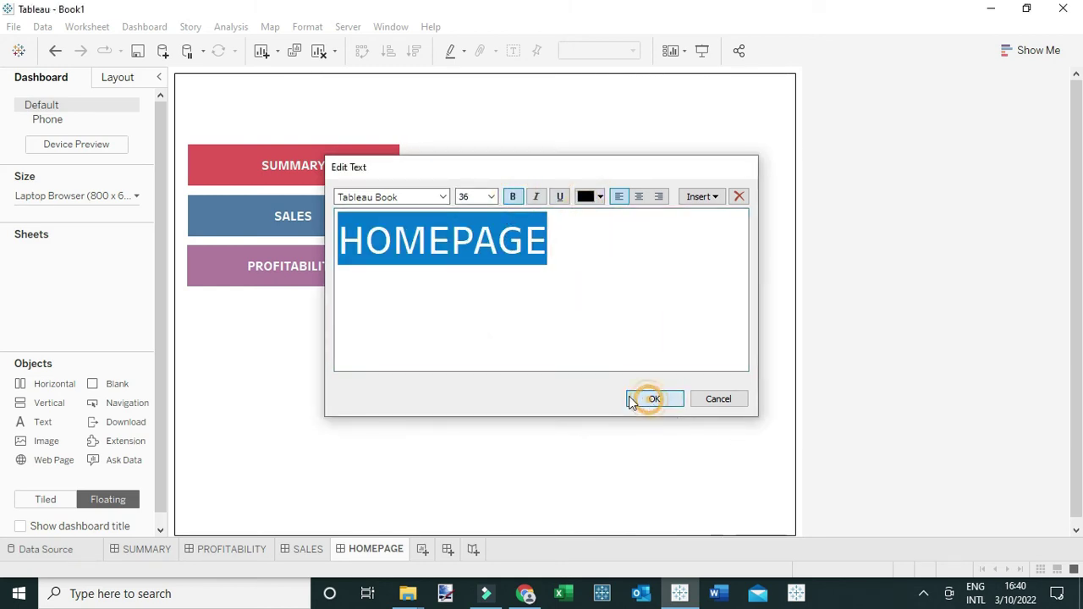
Step: Widen the HOMEPAGE title, move it above the buttons, and preview in Presentation Mode
left_click_drag(594, 414, 604, 387)
left_click_drag(493, 339, 481, 73)
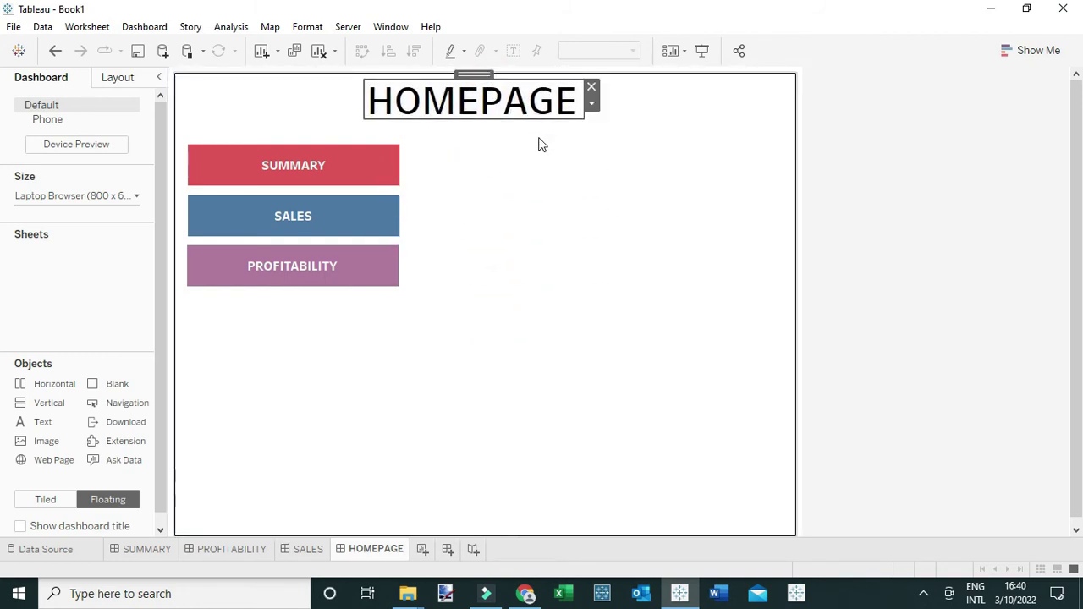
left_click(702, 50)
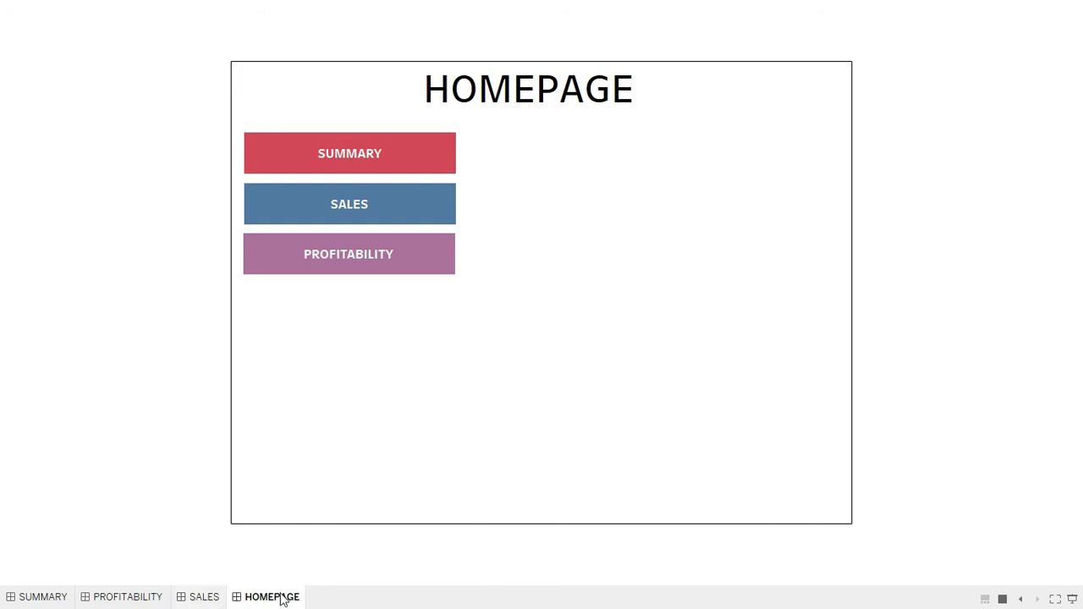
Step: Test the SUMMARY, SALES and PROFITABILITY buttons from HOMEPAGE, then exit Presentation Mode
mouse_move(282, 599)
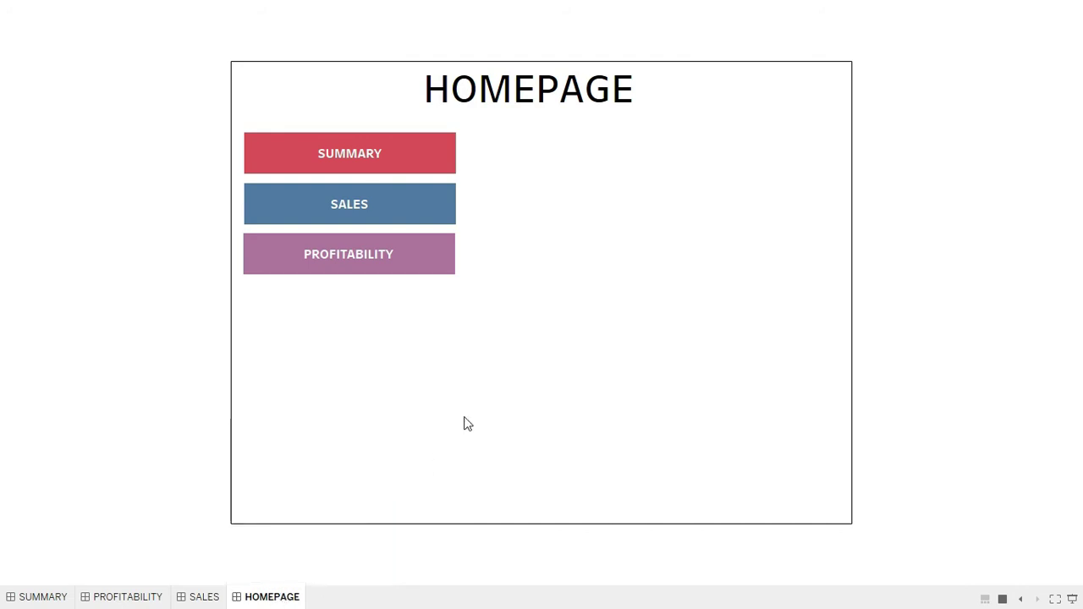
left_click(351, 156)
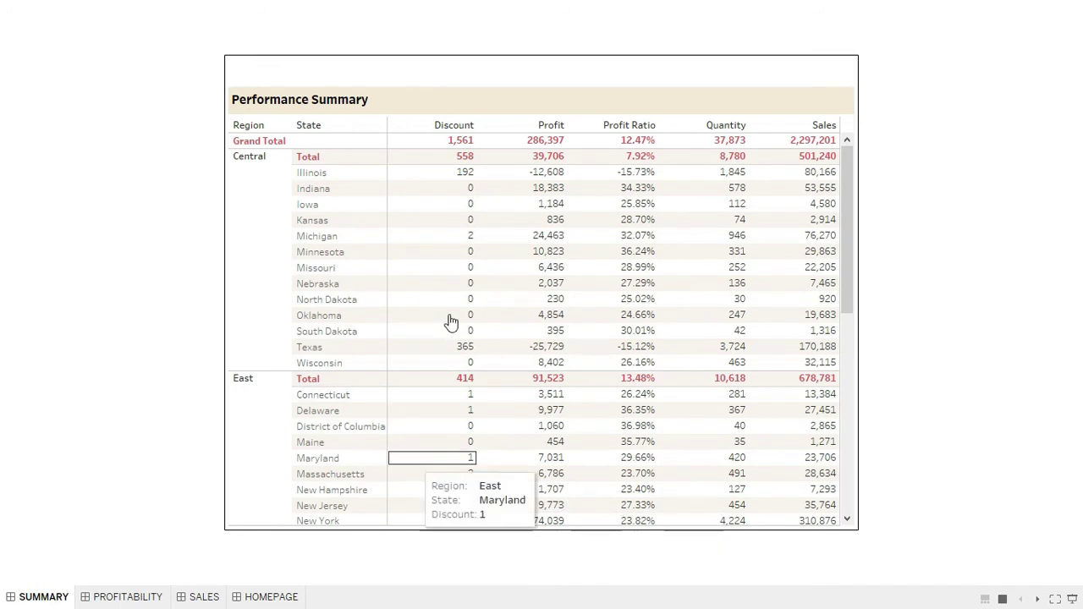
left_click(267, 598)
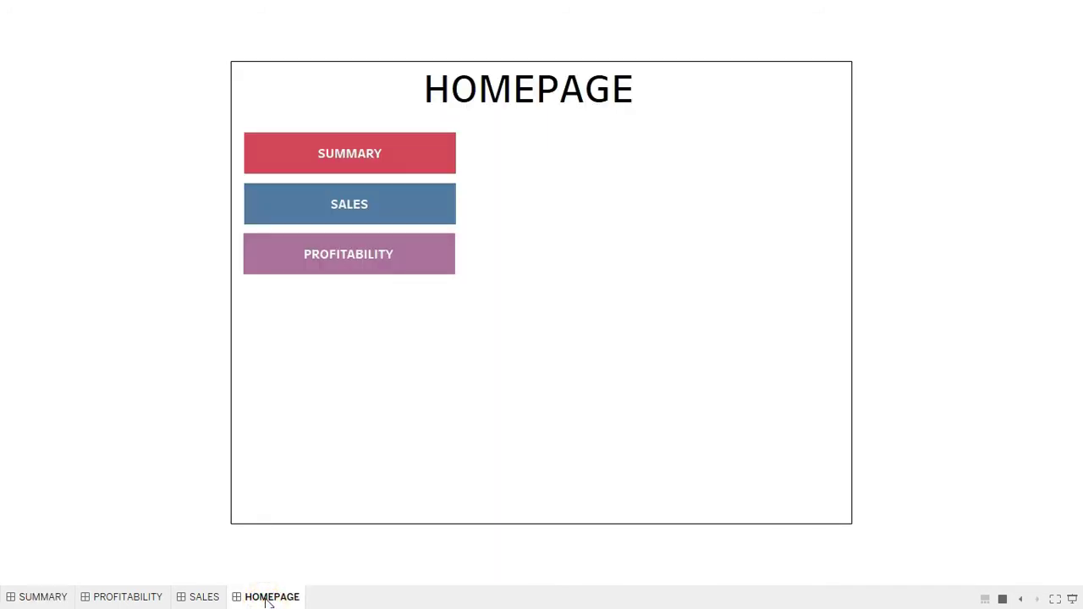
left_click(341, 212)
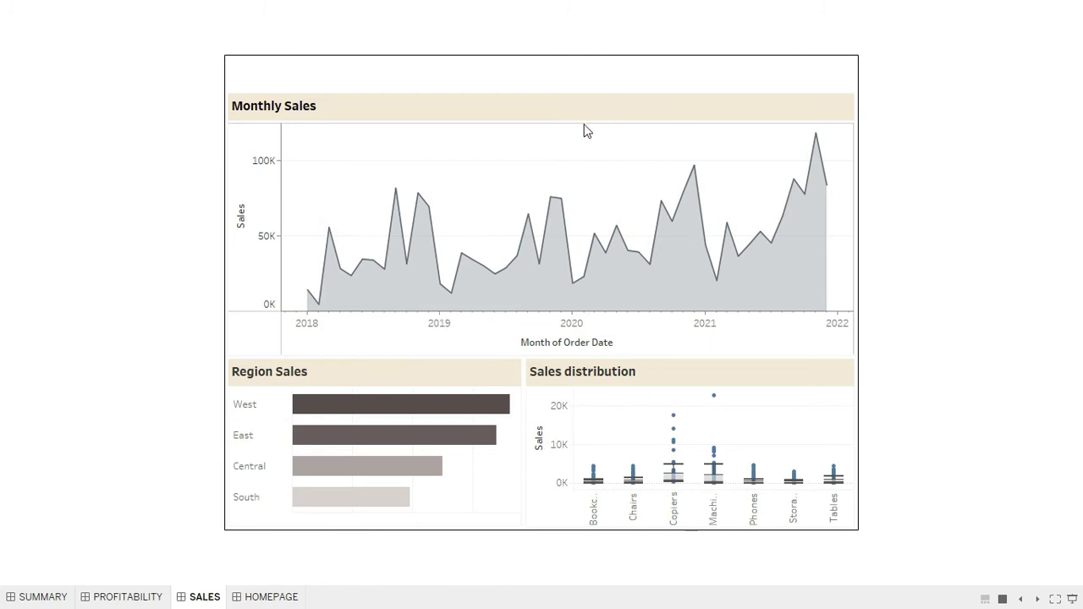
left_click(296, 597)
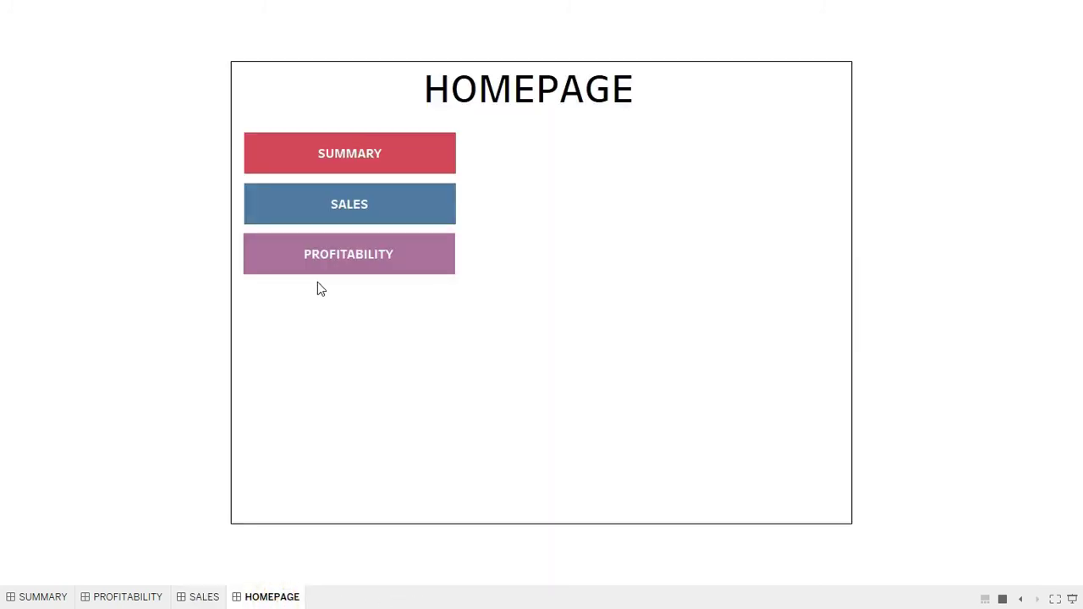
left_click(324, 265)
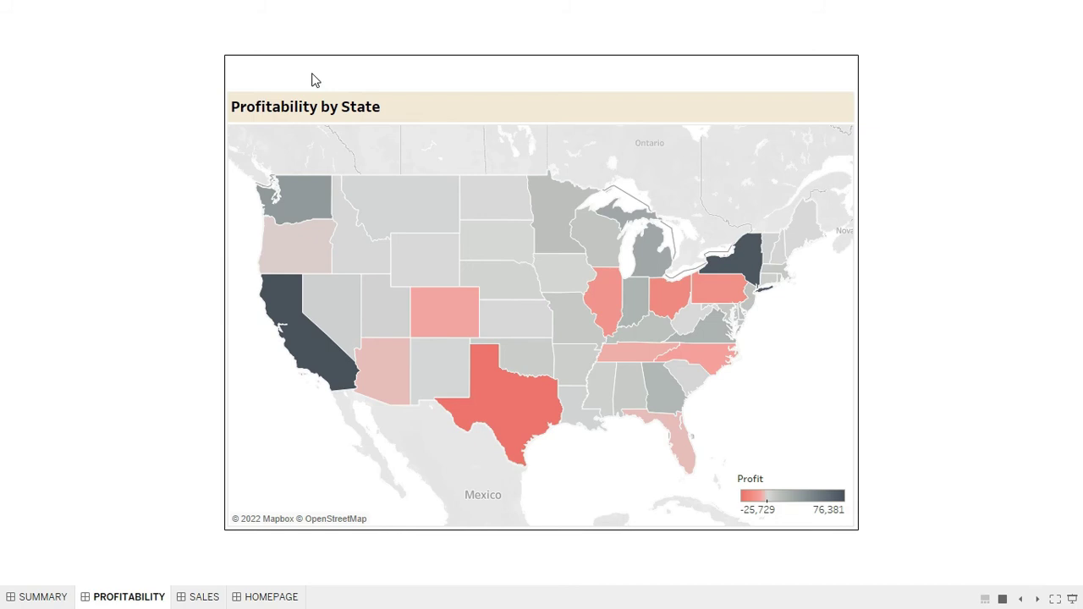
left_click(1055, 598)
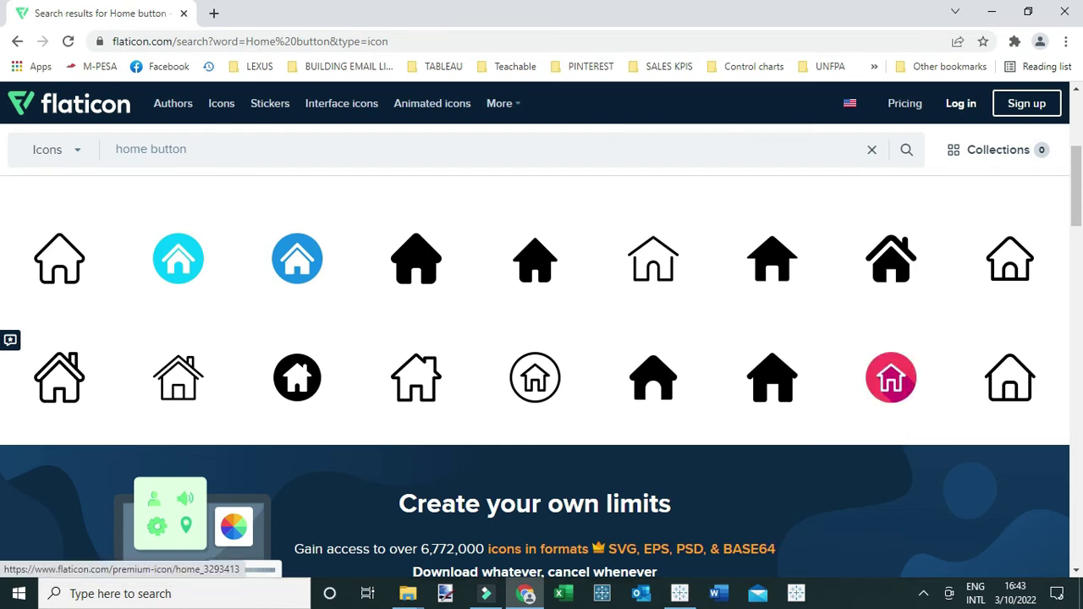
Step: Return from the Flaticon 'home button' results to Tableau Desktop
left_click(679, 593)
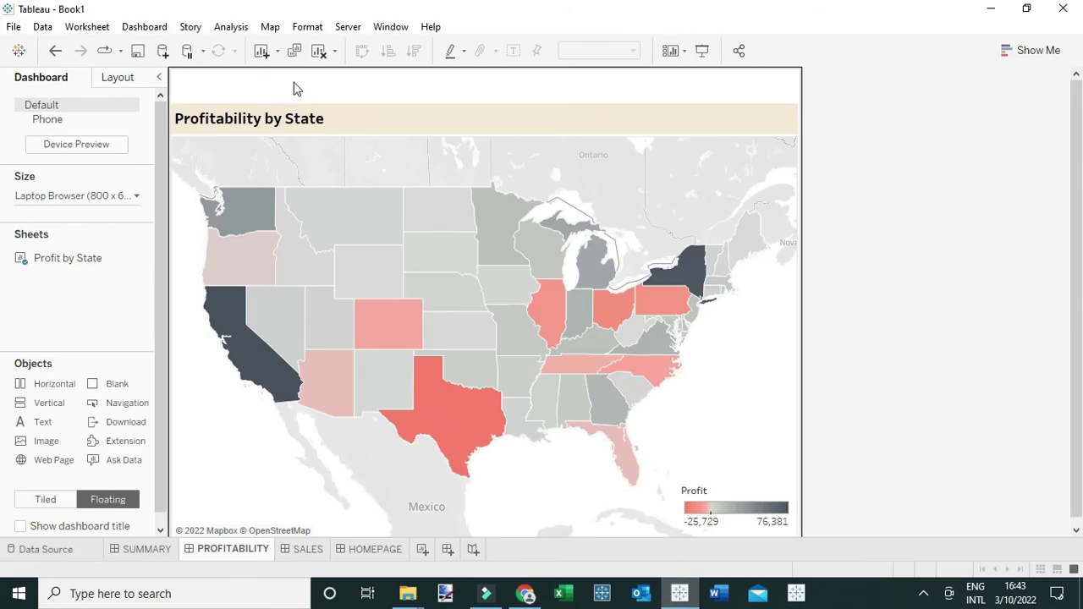
Step: Add a floating Navigation button to the SUMMARY dashboard over the Performance Summary table
left_click(148, 549)
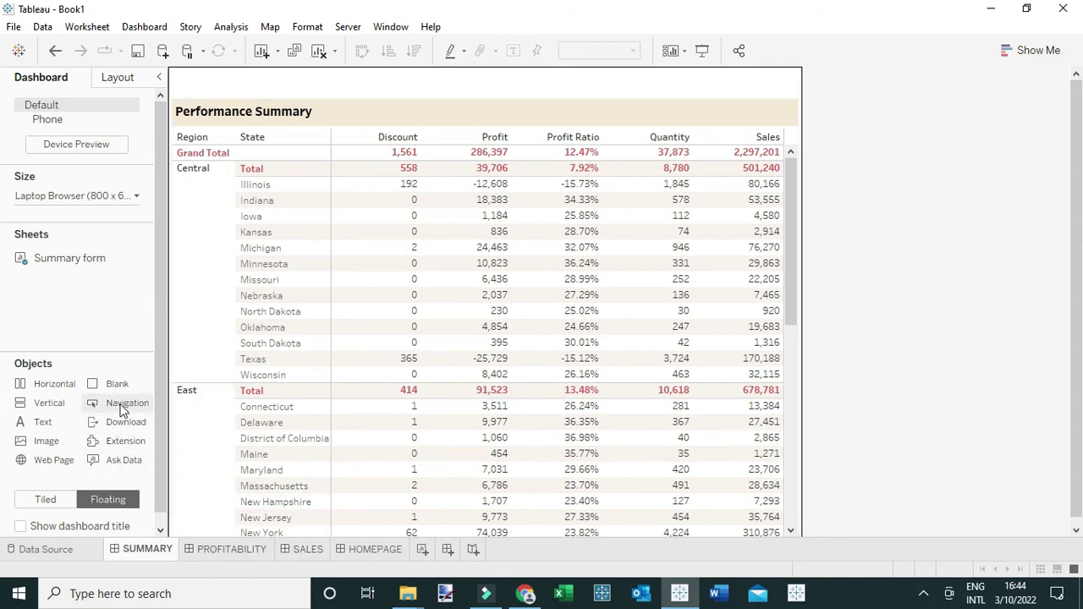
left_click_drag(121, 411, 338, 159)
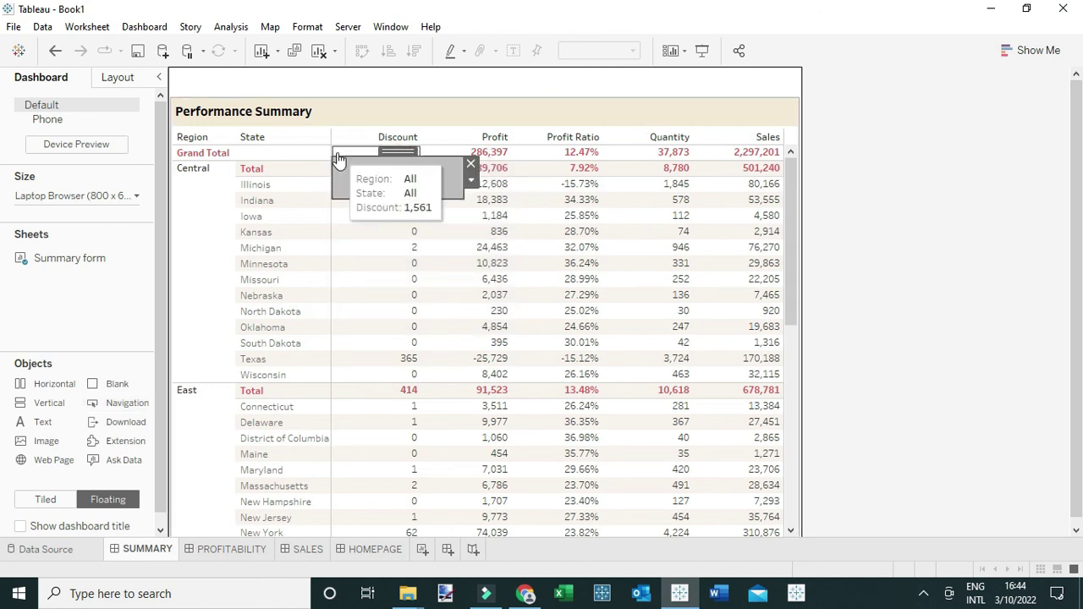
left_click(471, 180)
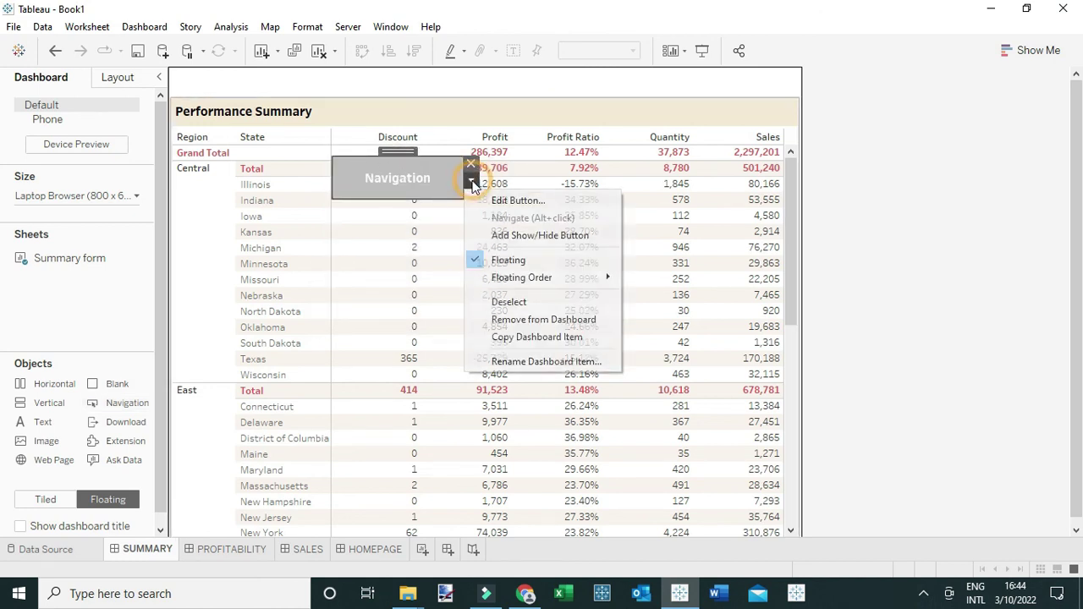
Step: Make the new button an Image Button showing home.png that navigates to HOMEPAGE
left_click(489, 203)
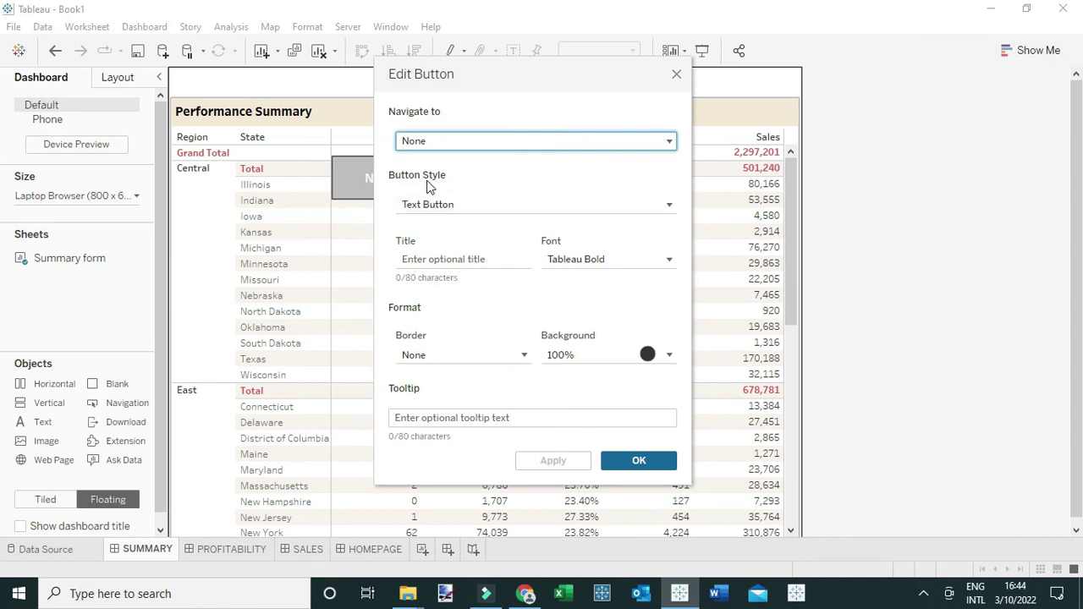
left_click(446, 206)
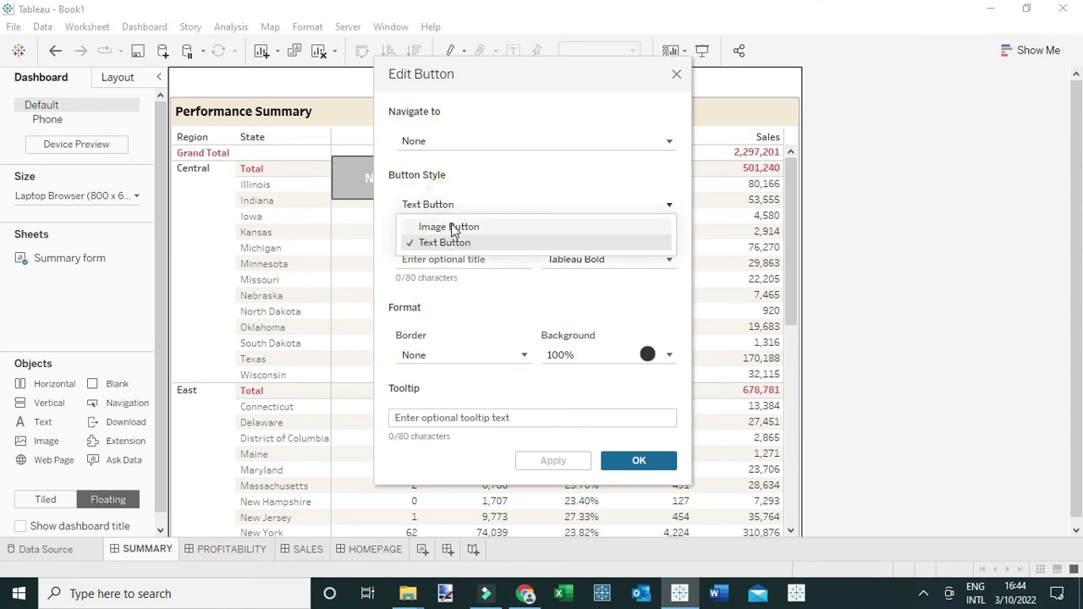
left_click(450, 228)
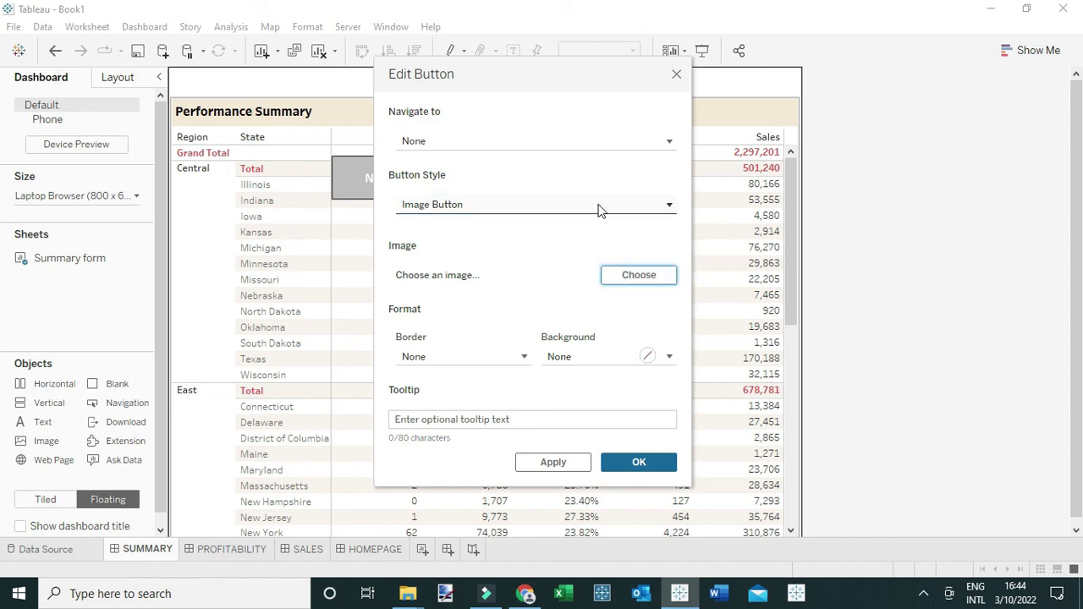
left_click(633, 277)
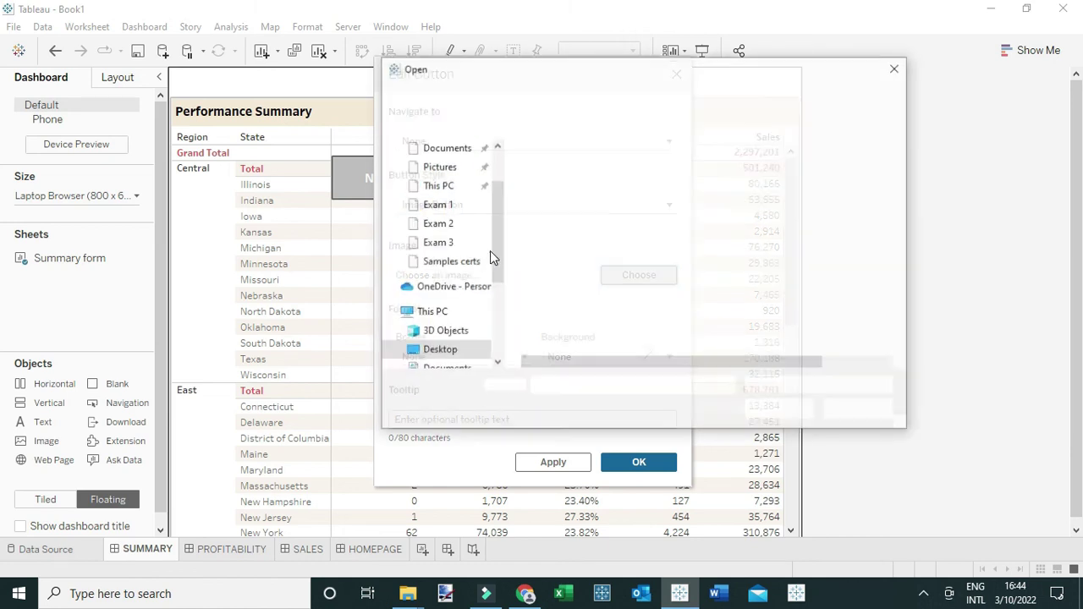
left_click(554, 207)
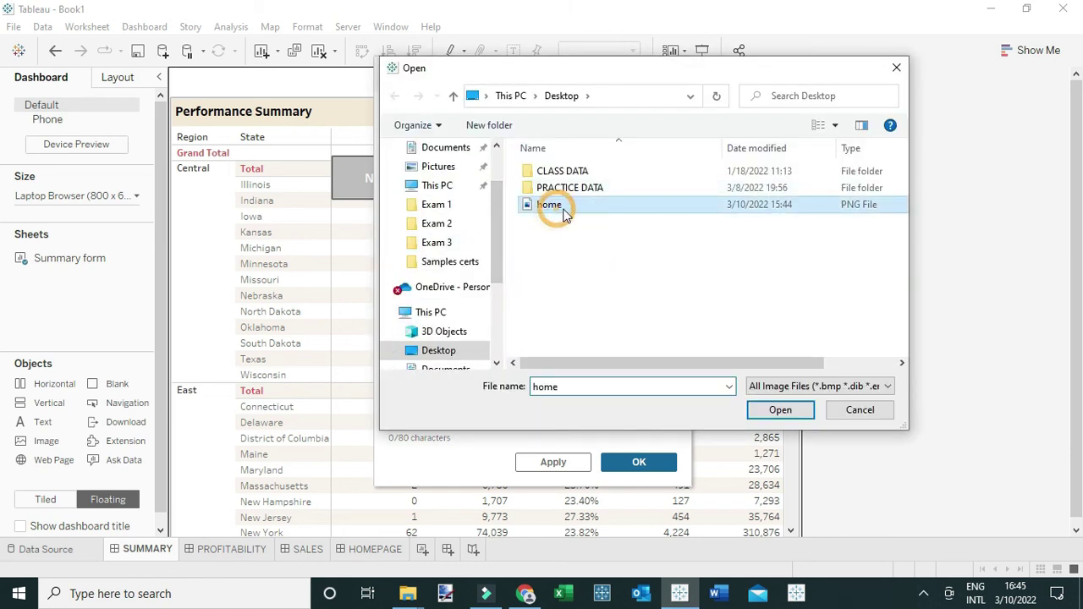
left_click(770, 408)
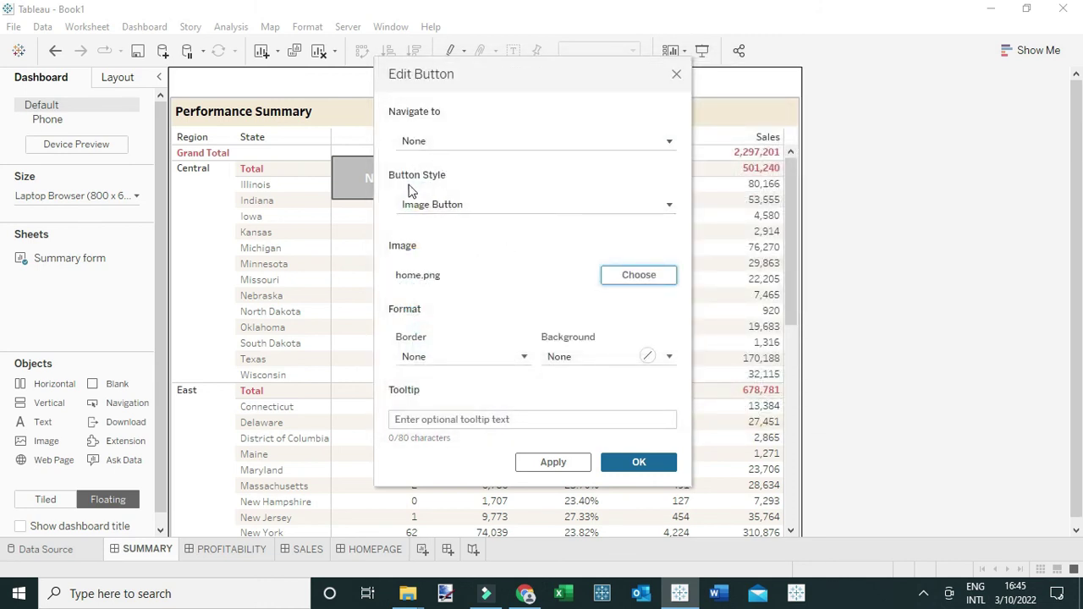
left_click(473, 142)
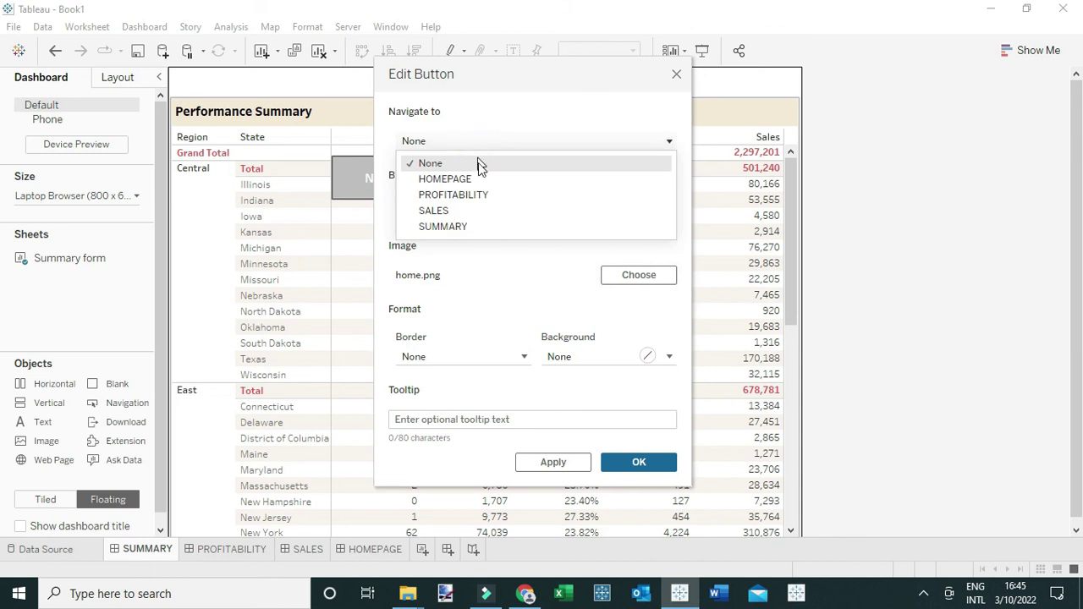
left_click(472, 178)
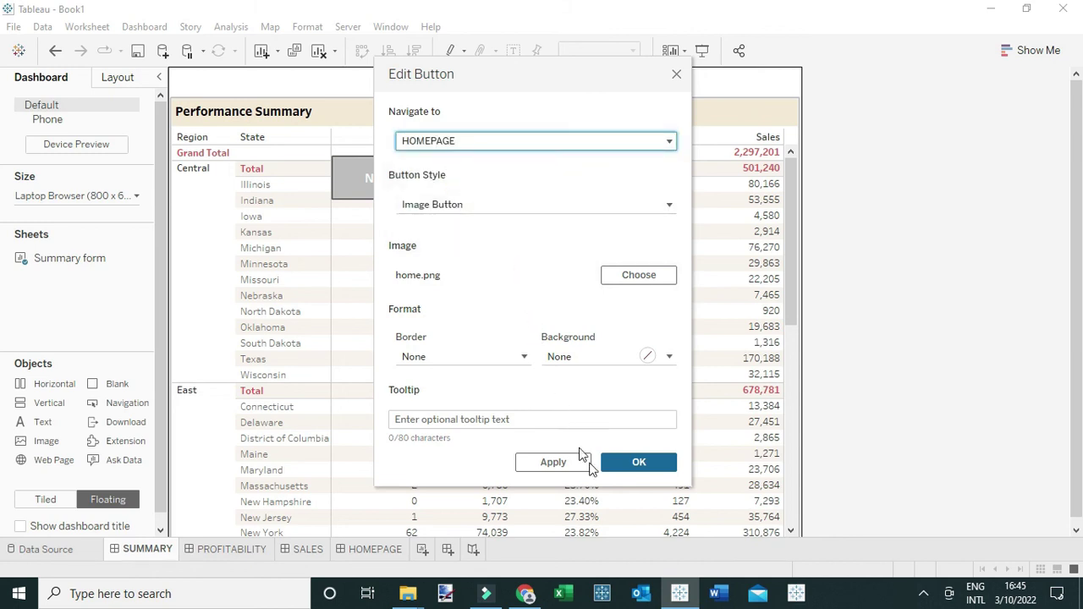
left_click(625, 464)
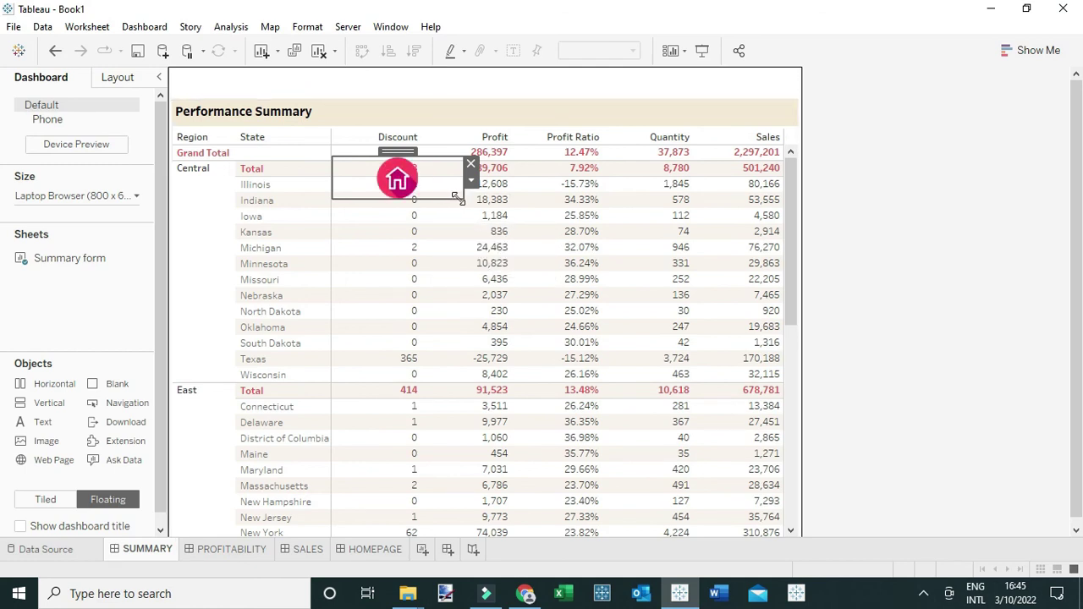
Step: Shrink the home button, move it above the Performance Summary title, and copy it
left_click_drag(453, 198, 200, 78)
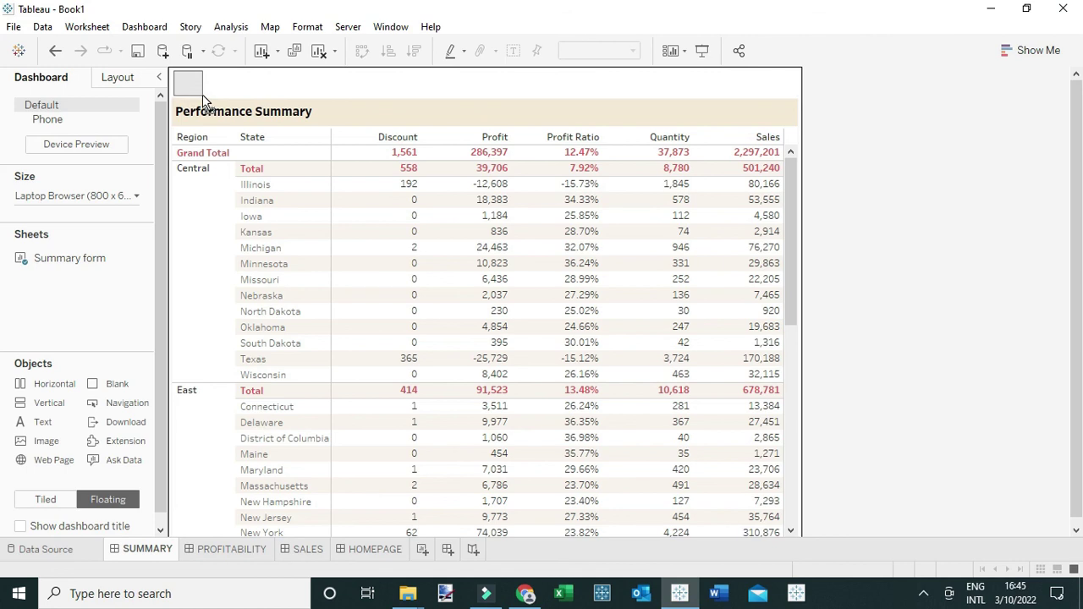
left_click(188, 81)
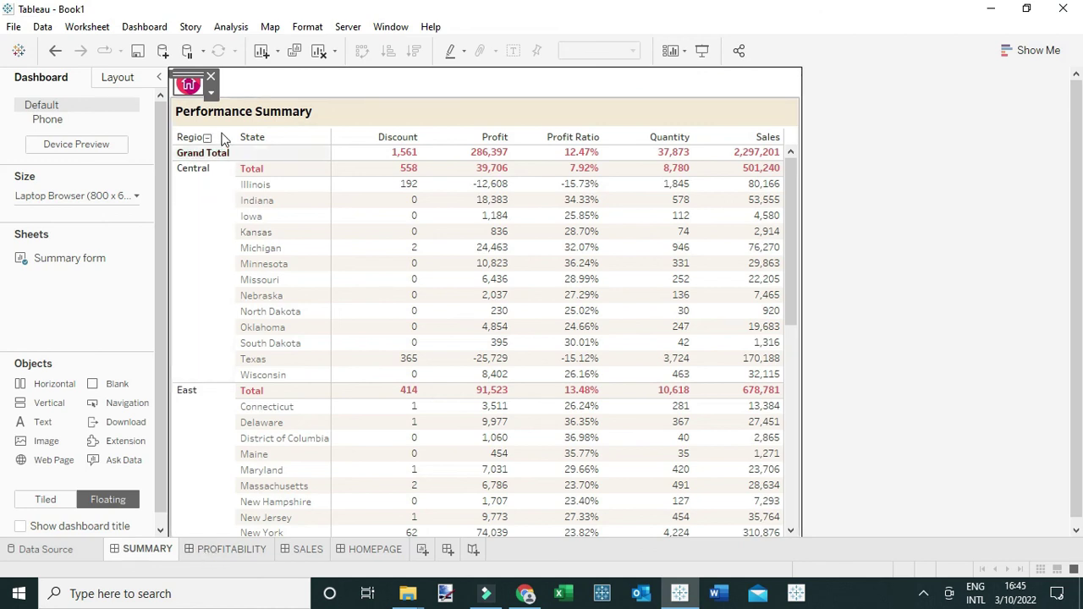
left_click(210, 93)
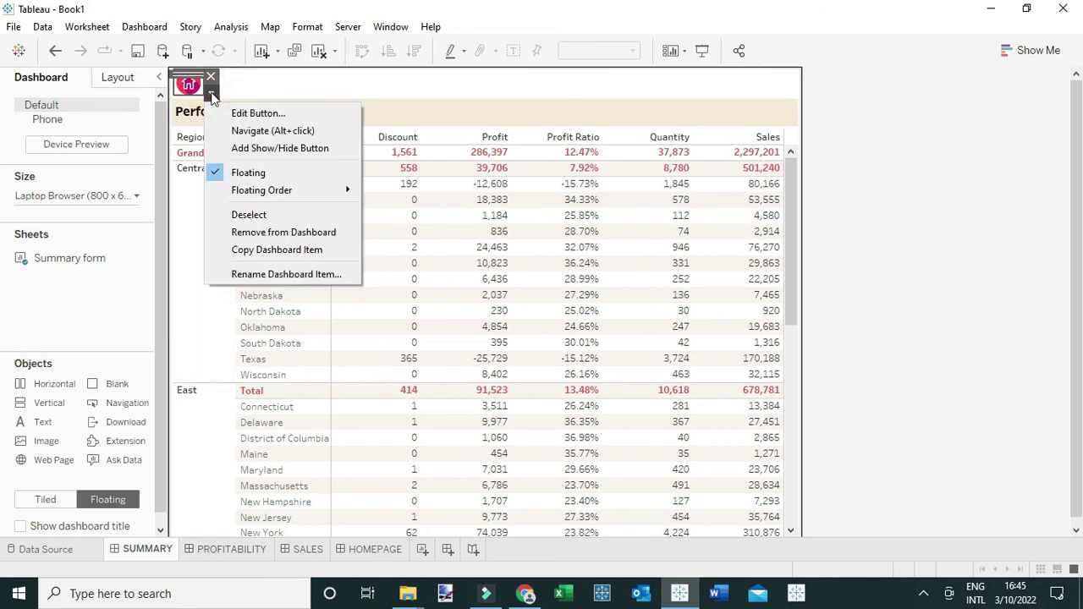
left_click(256, 251)
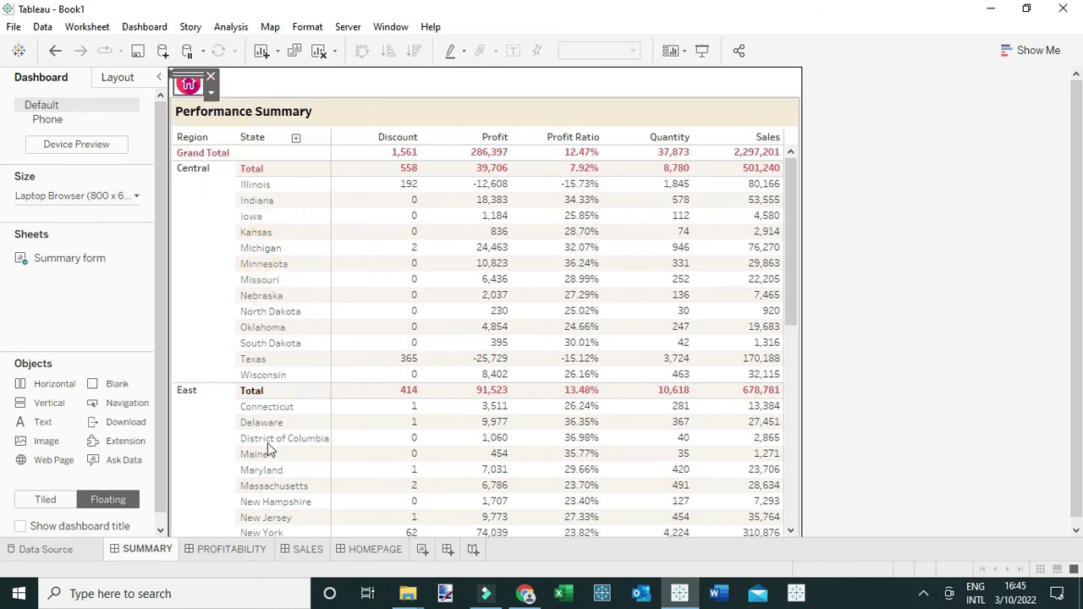
left_click(205, 554)
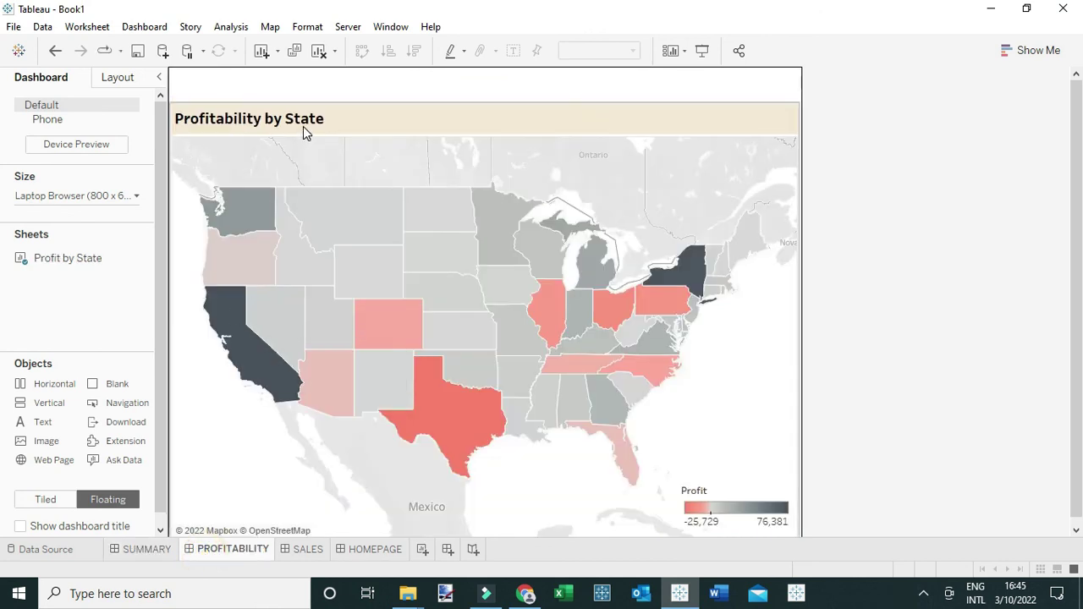
Step: Paste the home button onto PROFITABILITY and SALES, then move the HOMEPAGE tab to first place
key("ctrl+v")
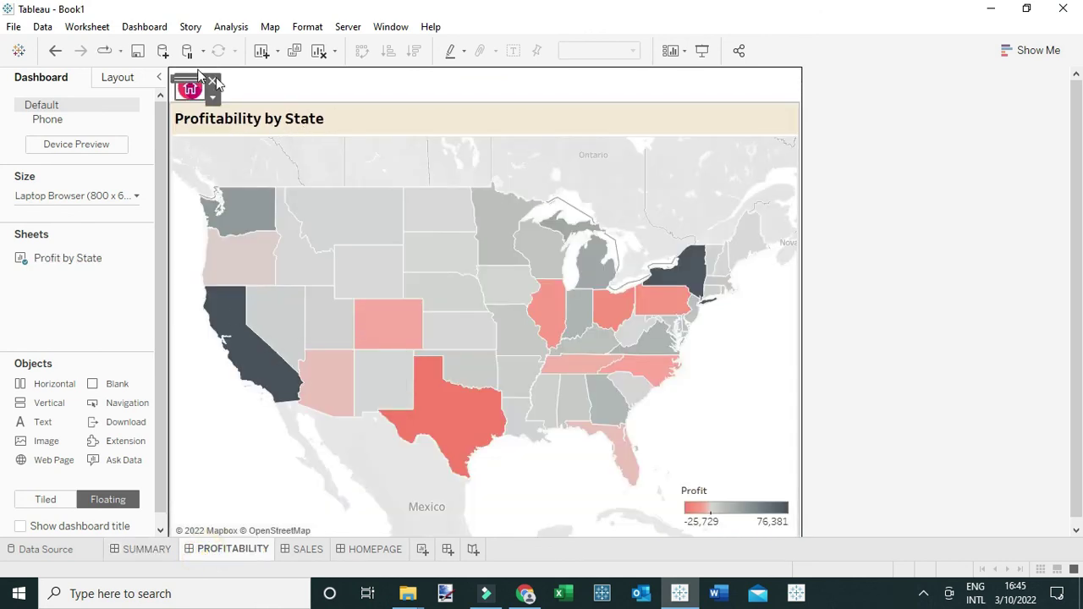
left_click_drag(188, 77, 185, 77)
left_click(303, 549)
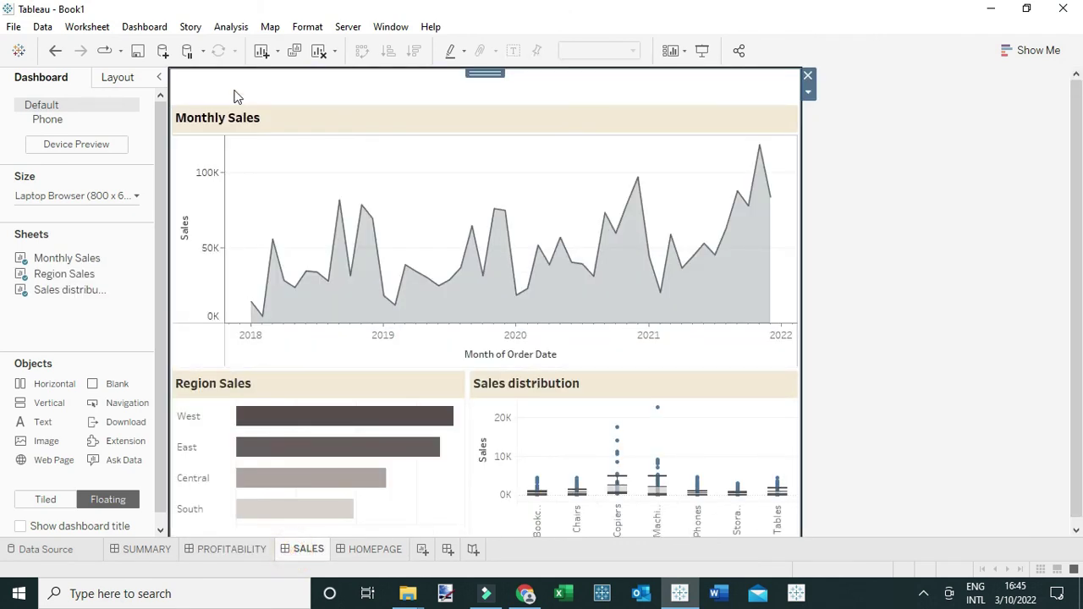
key("ctrl+v")
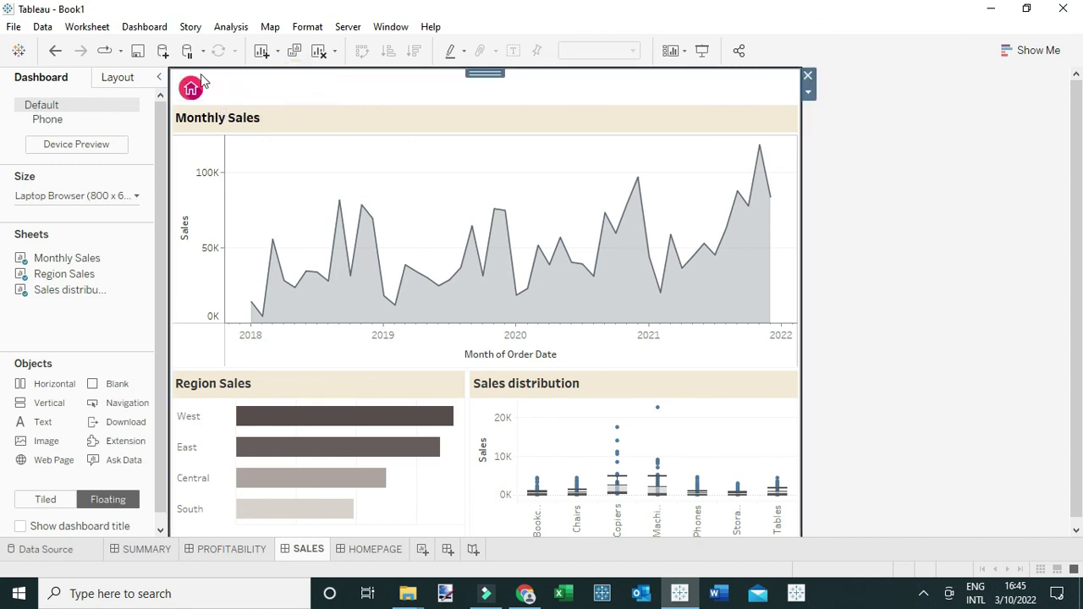
left_click(374, 551)
left_click_drag(377, 554, 116, 554)
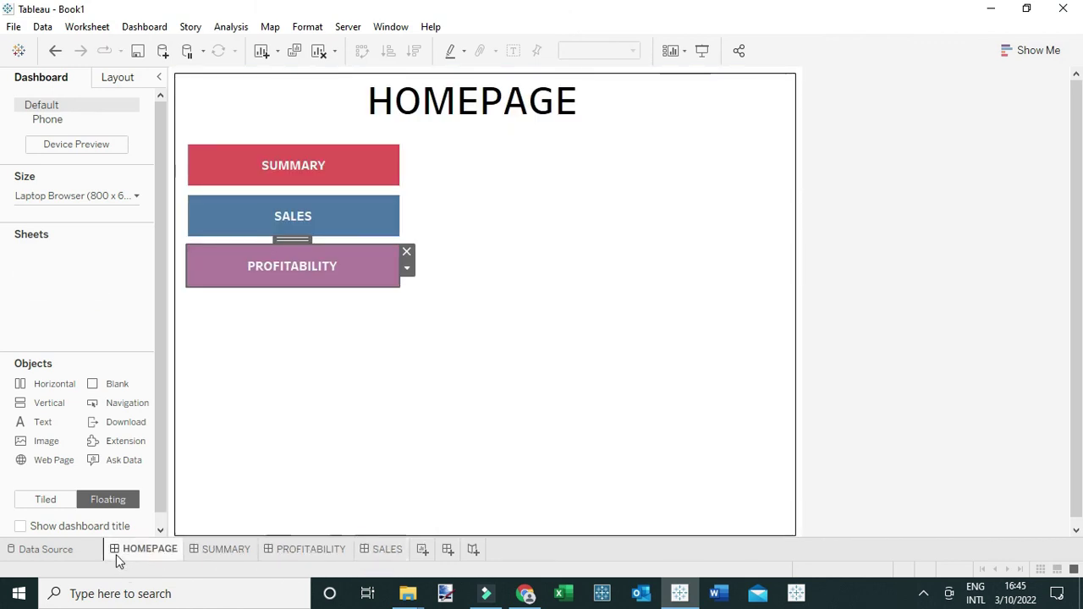
Step: In Presentation Mode, test SUMMARY, SALES and PROFITABILITY and each home icon back to HOMEPAGE
left_click(703, 51)
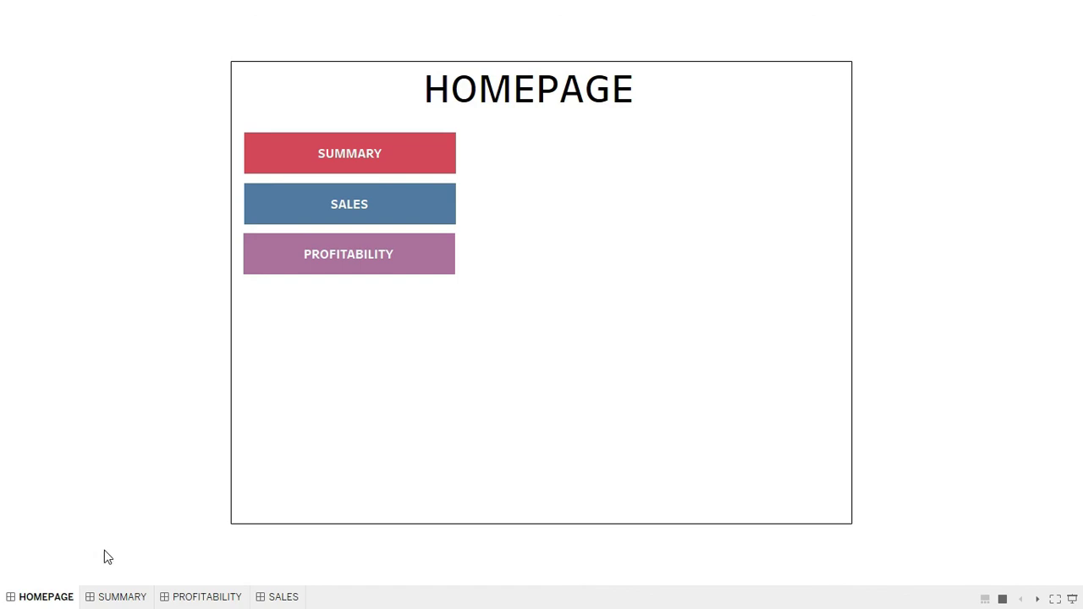
left_click(384, 156)
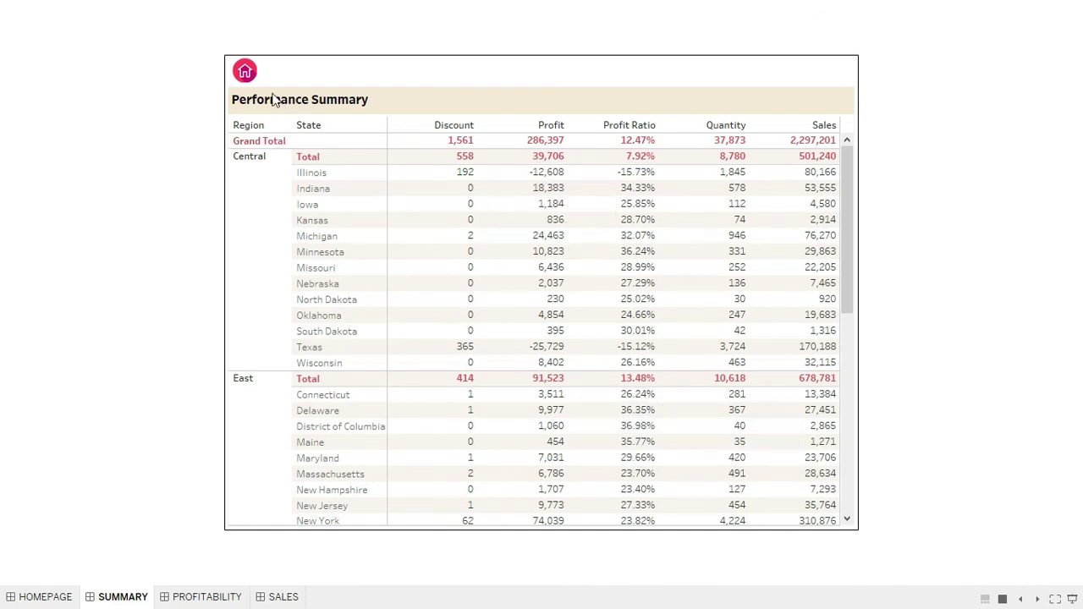
left_click(245, 73)
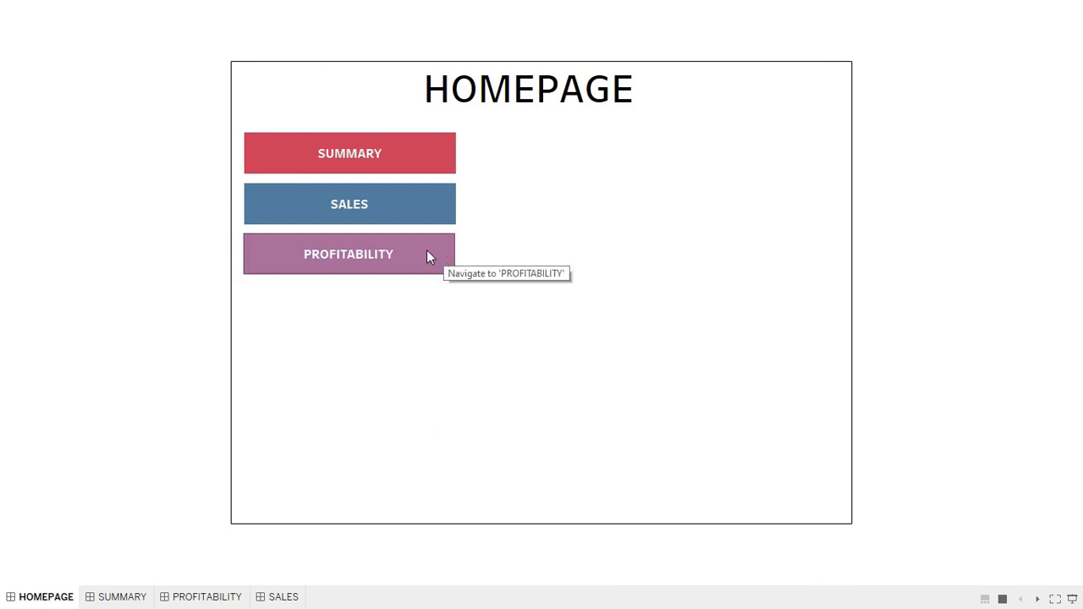
left_click(388, 207)
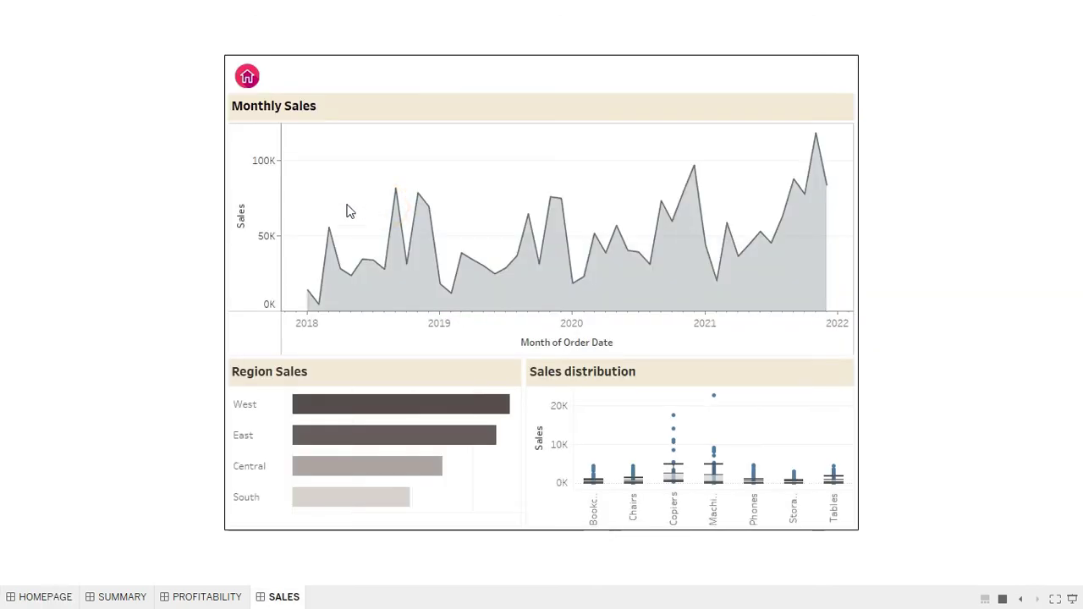
left_click(245, 75)
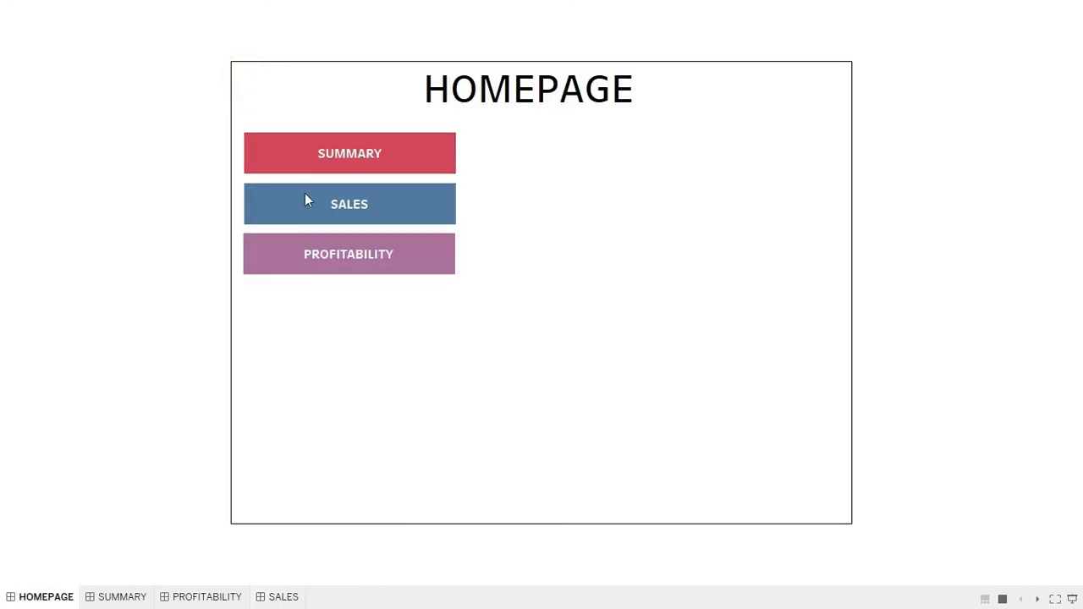
left_click(345, 264)
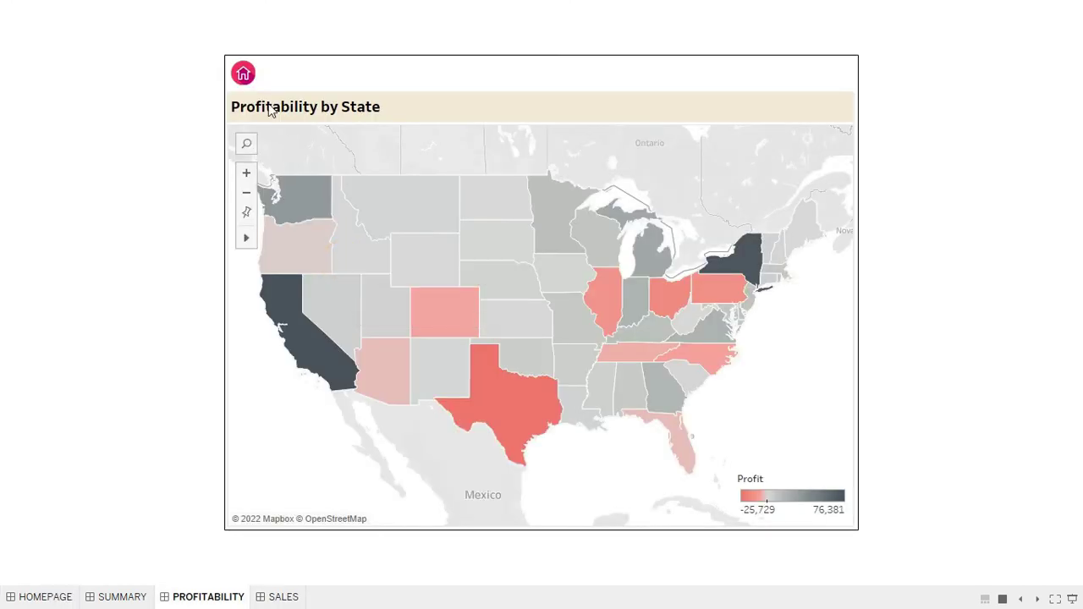
left_click(243, 74)
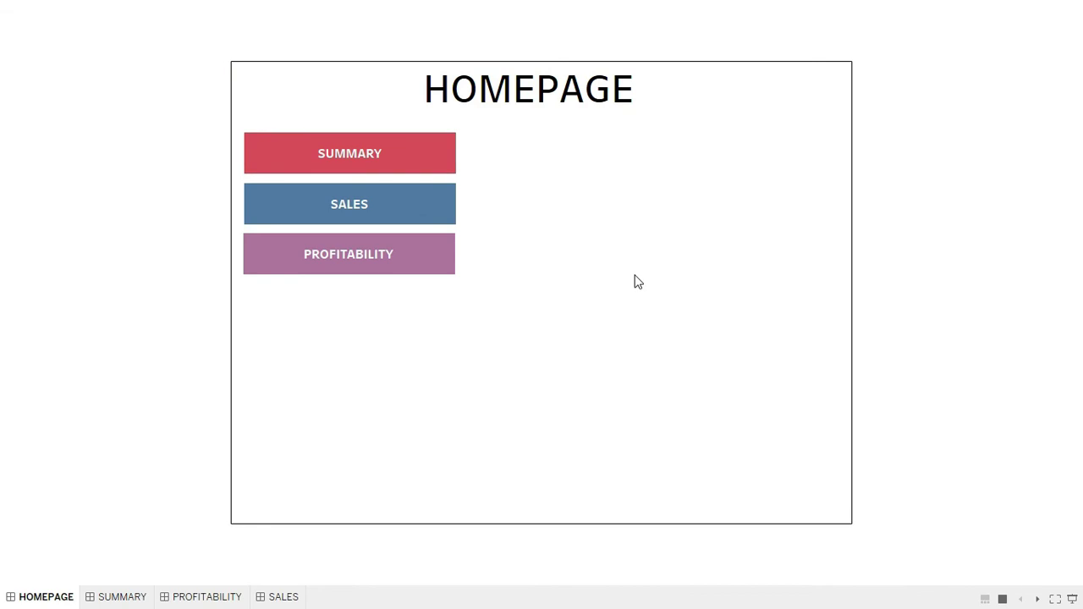